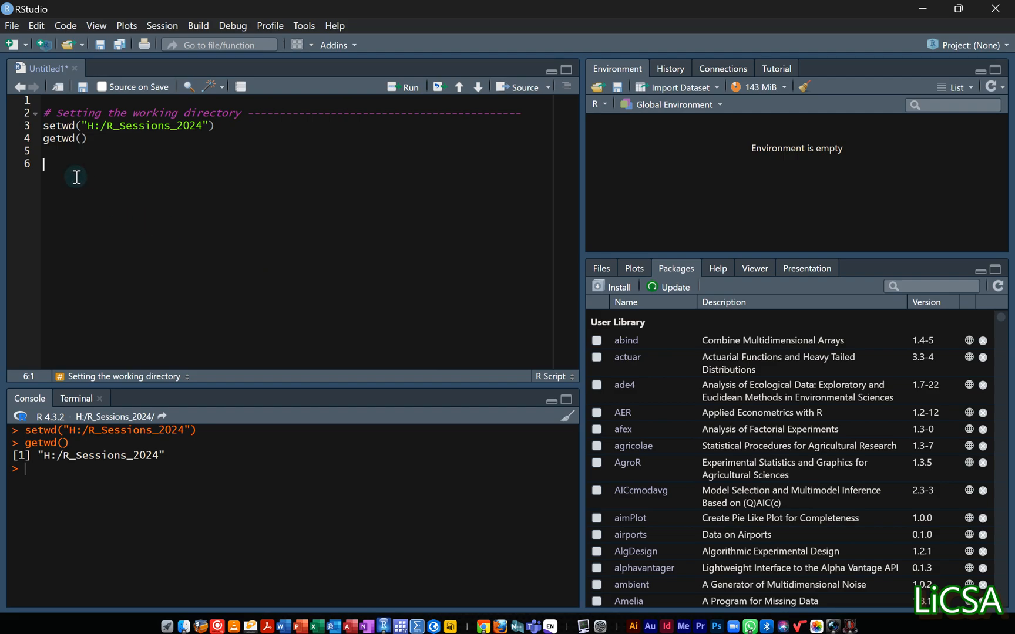
# Insert a code section labelled "Loading the data" below the working directory section of the script.
pyautogui.moveTo(71, 170); pyautogui.dragTo(28, 104)
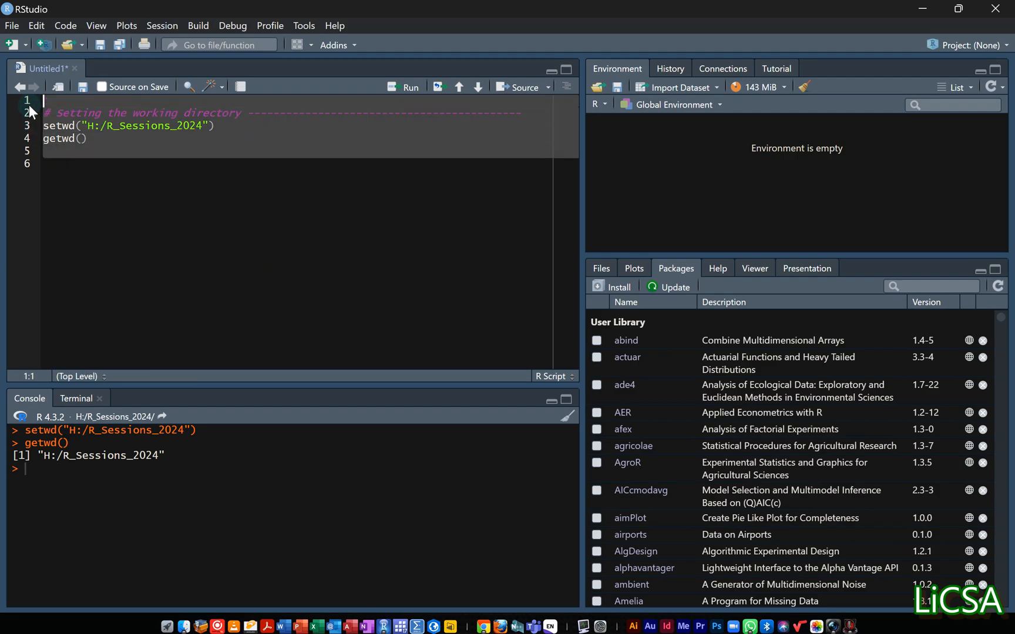
pyautogui.click(45, 161)
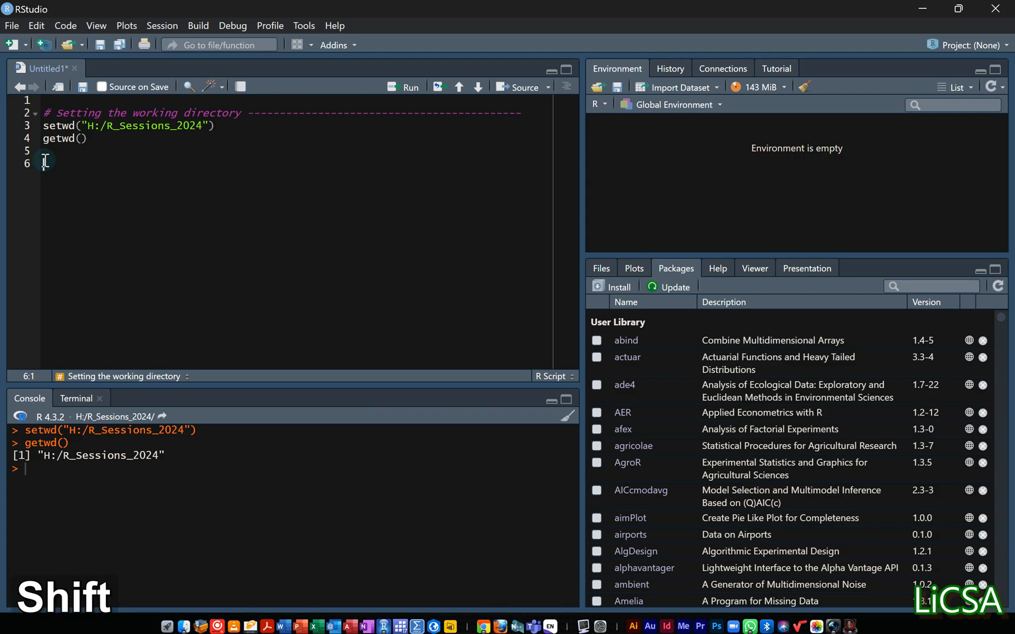
pyautogui.hotkey('ctrl', 'shift', 'r')
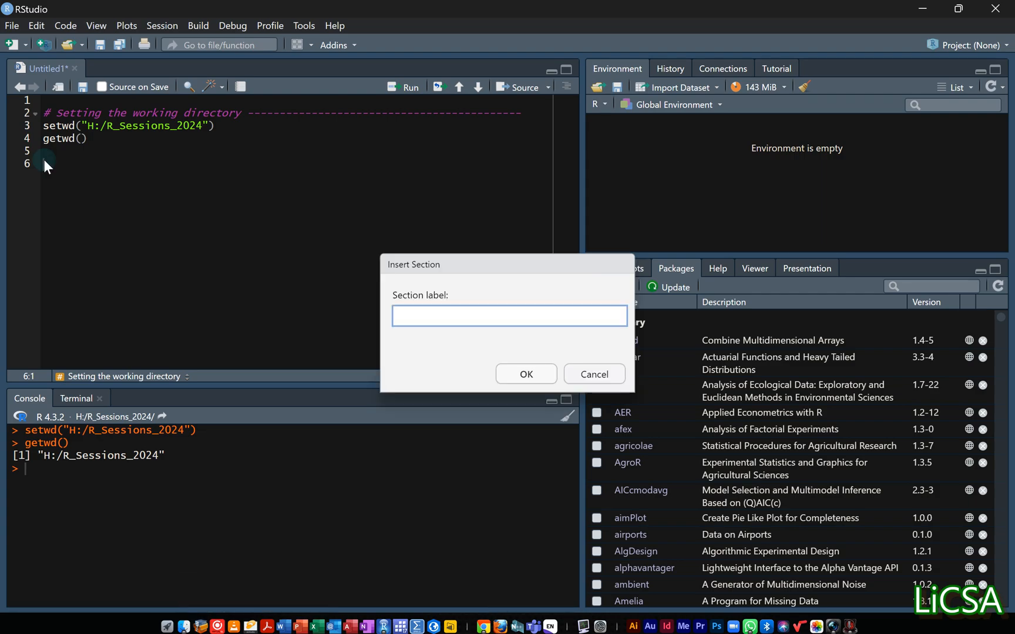
pyautogui.write('L')
pyautogui.press('capslock')
pyautogui.write('oa')
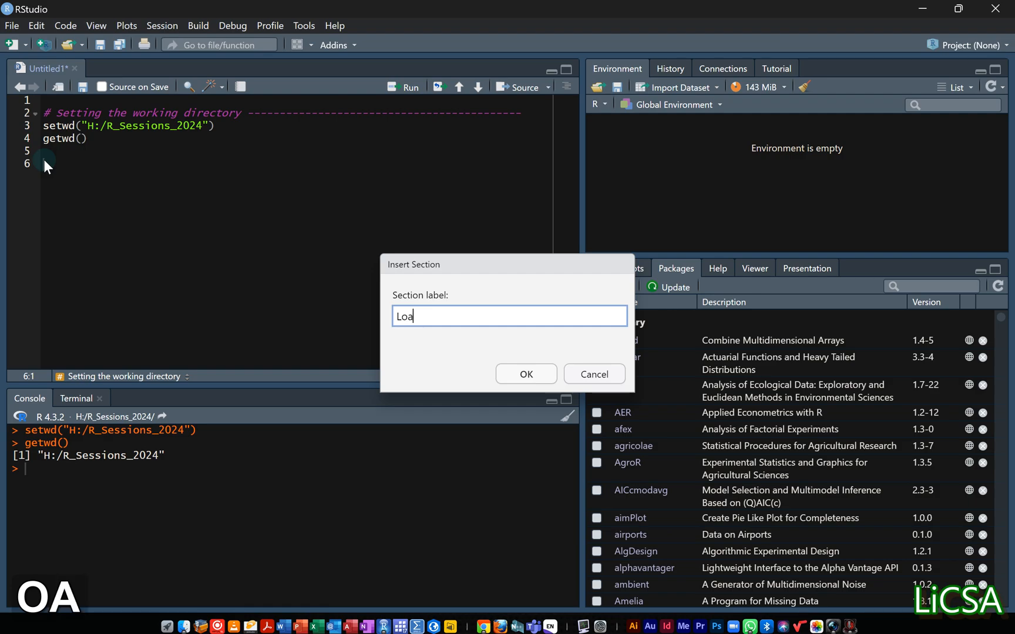
pyautogui.write('ding ')
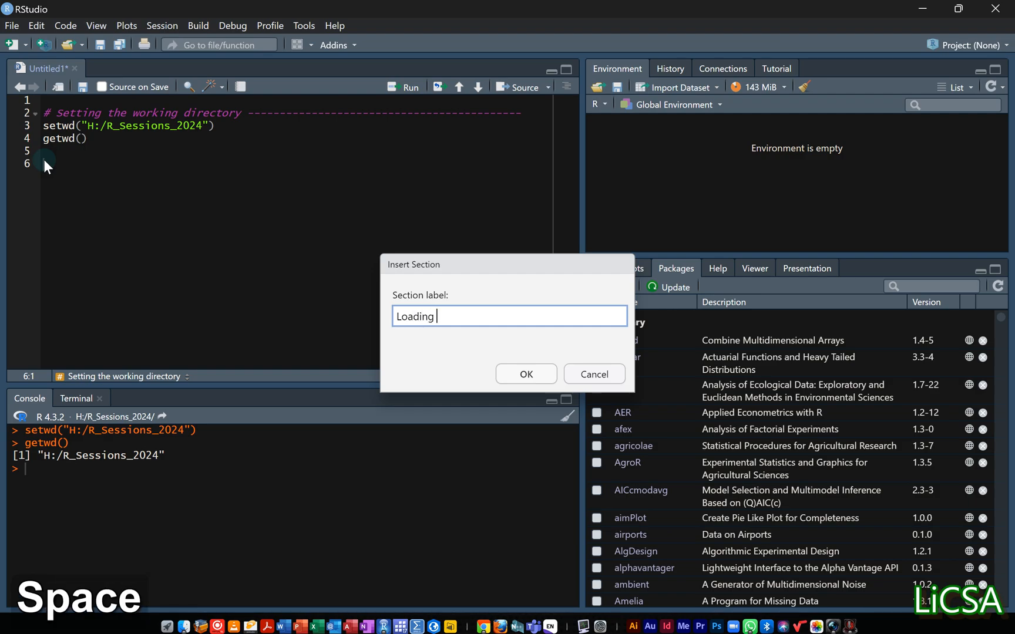
pyautogui.write('the data')
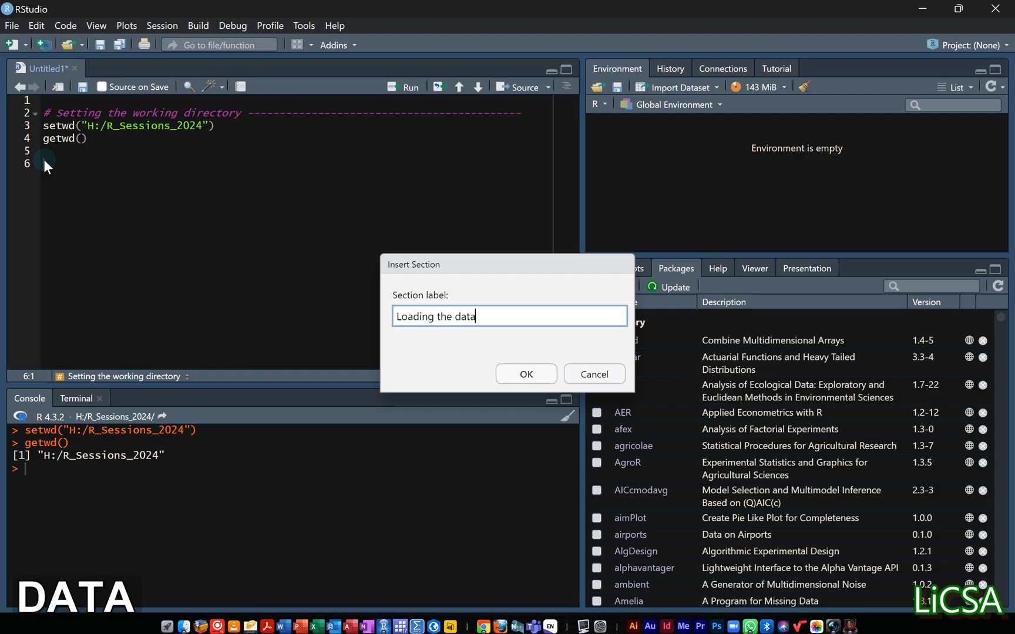
pyautogui.click(517, 374)
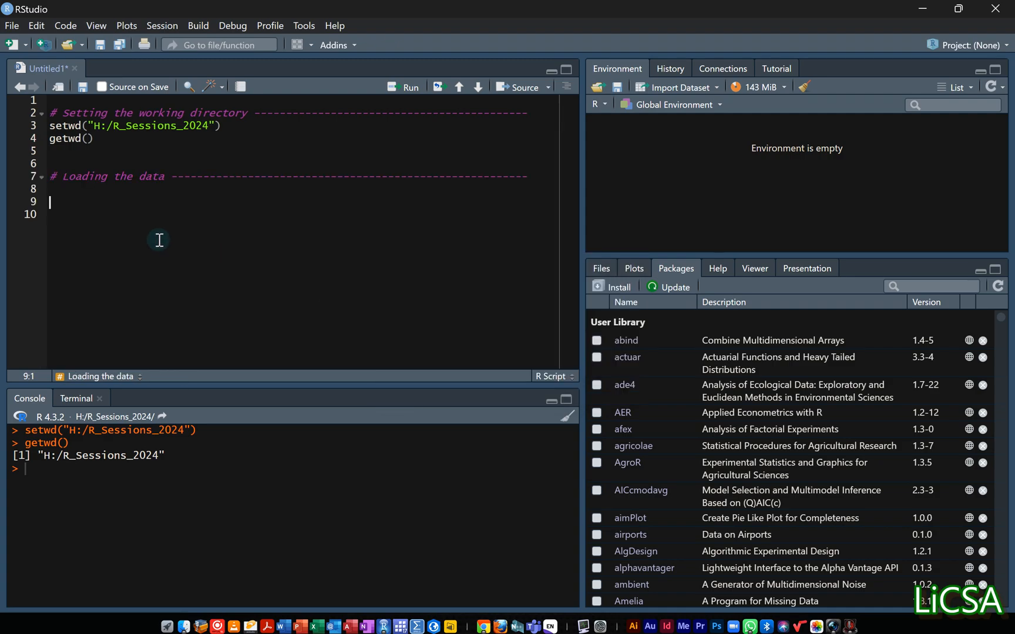
# Start an Excel dataset import for the new section and choose the Responses_Data file from the R_Sessions_2024 folder.
pyautogui.click(58, 193)
pyautogui.click(715, 88)
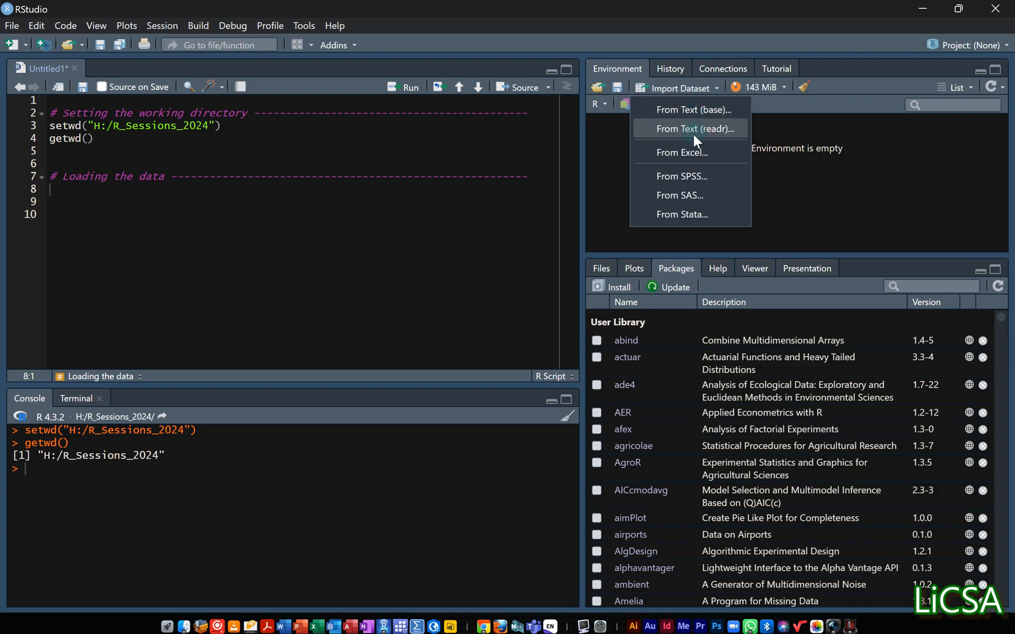
pyautogui.click(690, 151)
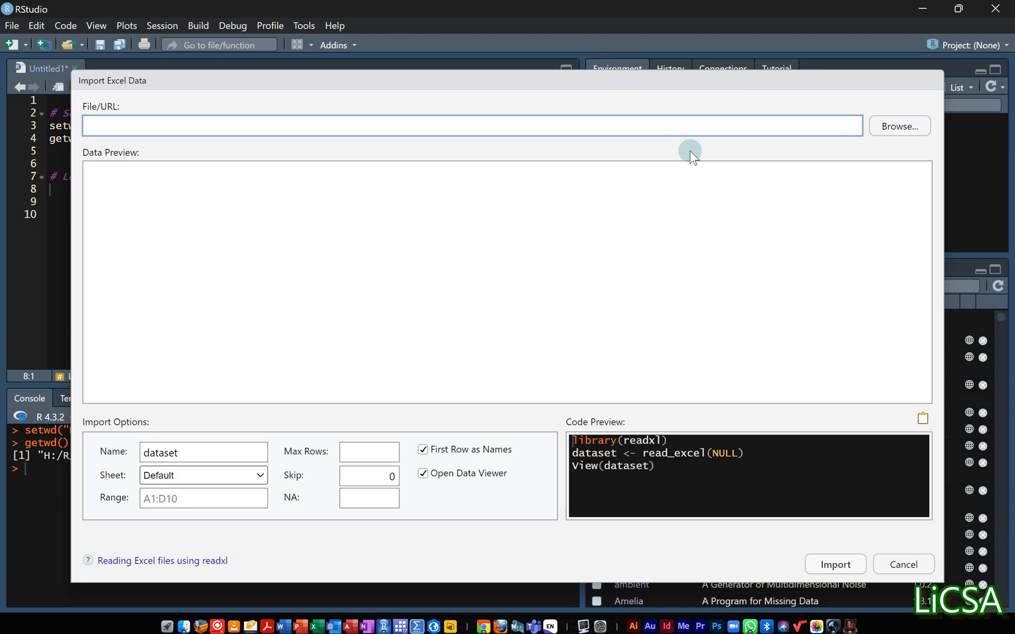
pyautogui.click(893, 132)
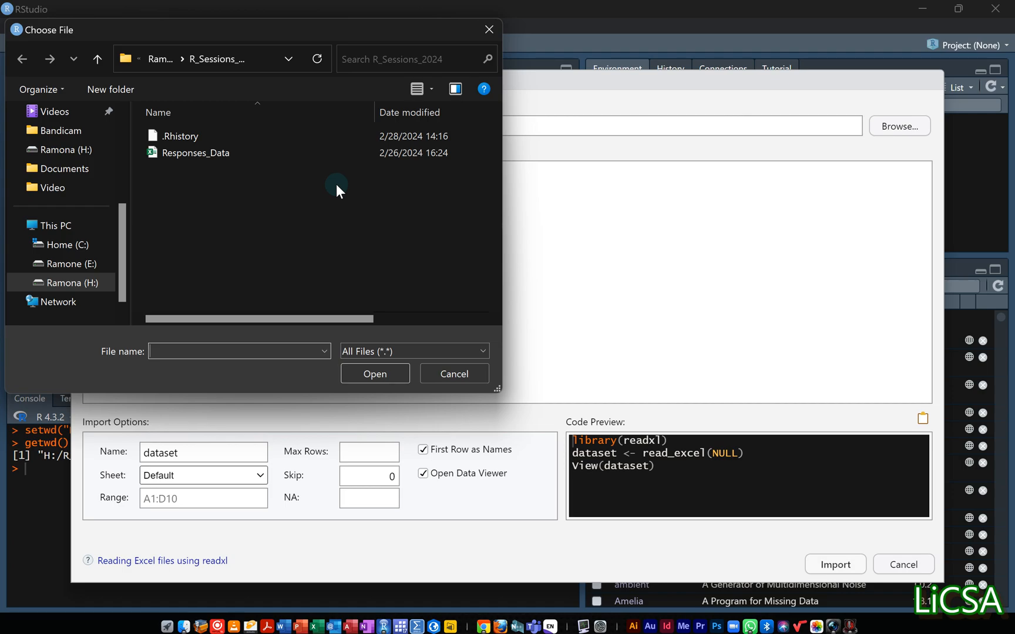
pyautogui.click(206, 152)
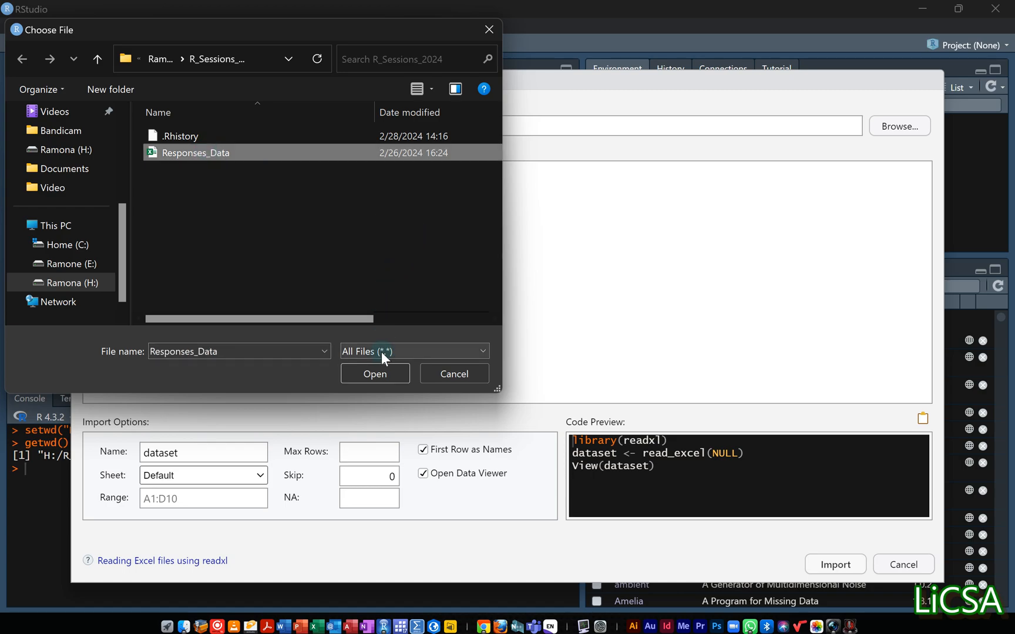
pyautogui.click(373, 372)
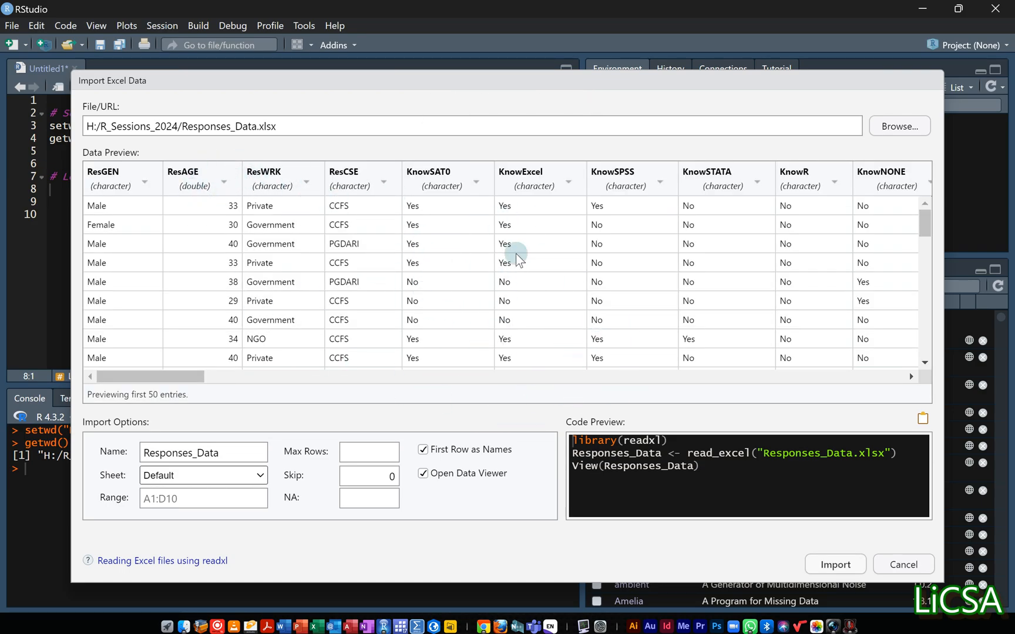
# Copy the generated readxl import code, close the import without running it, and paste the code under the Loading the data section.
pyautogui.moveTo(700, 467); pyautogui.dragTo(562, 447)
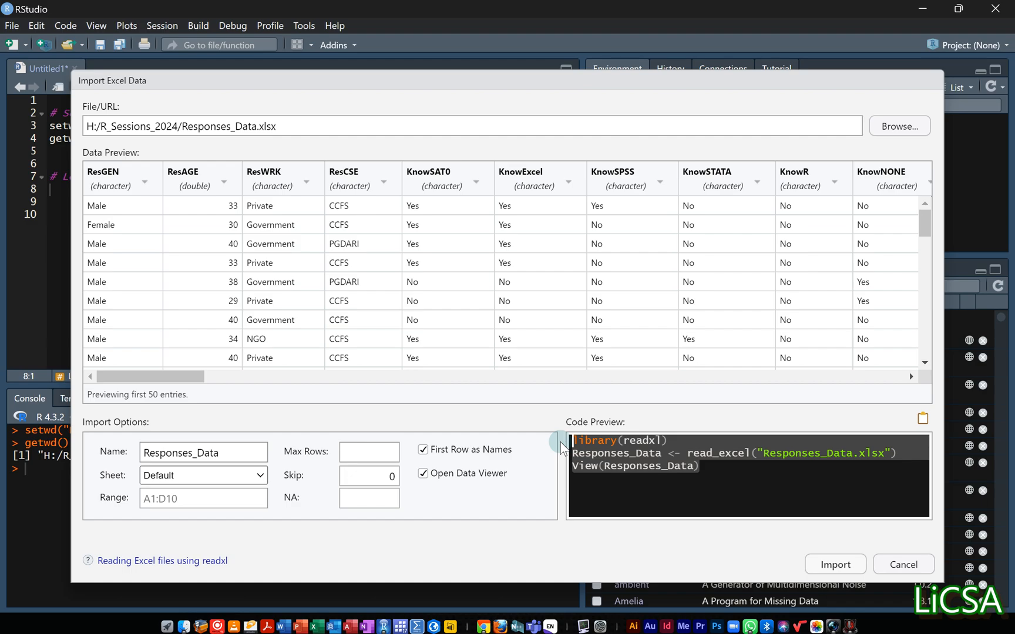
pyautogui.click(838, 565)
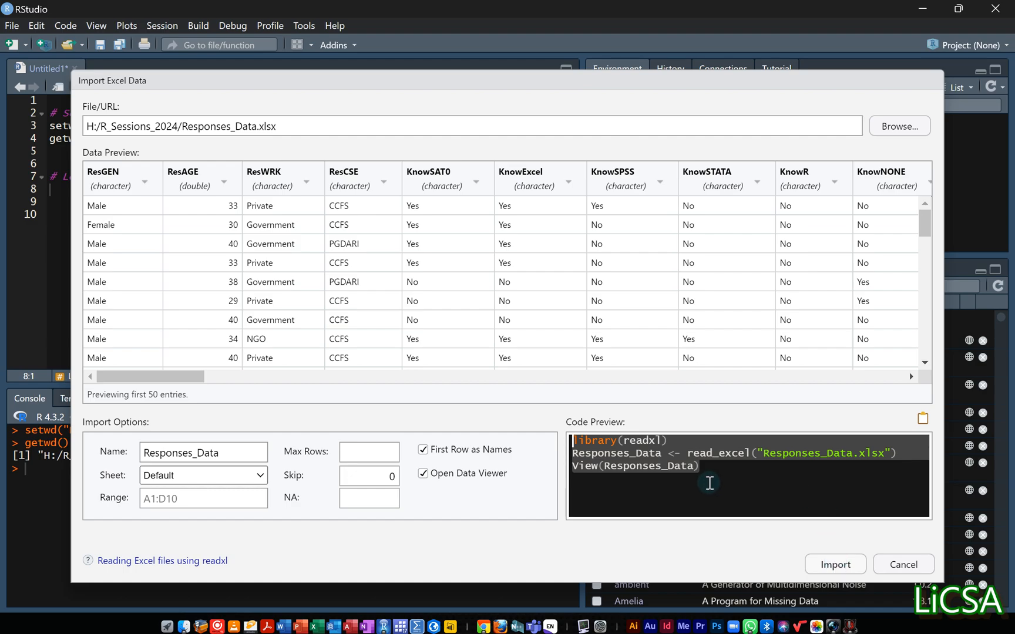
pyautogui.moveTo(640, 455); pyautogui.dragTo(573, 436)
pyautogui.rightClick(612, 451)
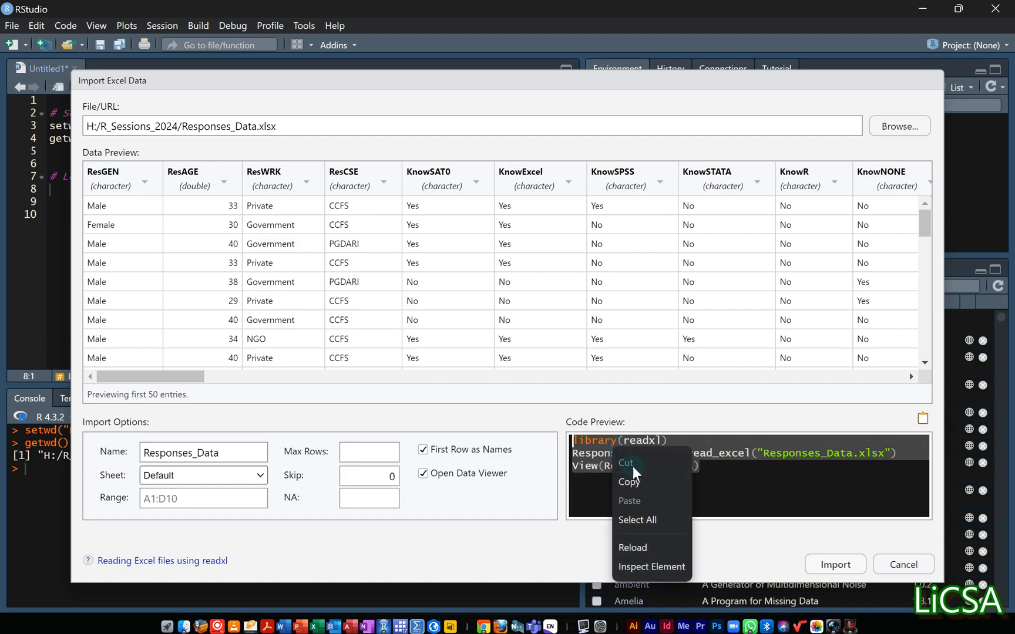
pyautogui.click(644, 483)
pyautogui.click(903, 565)
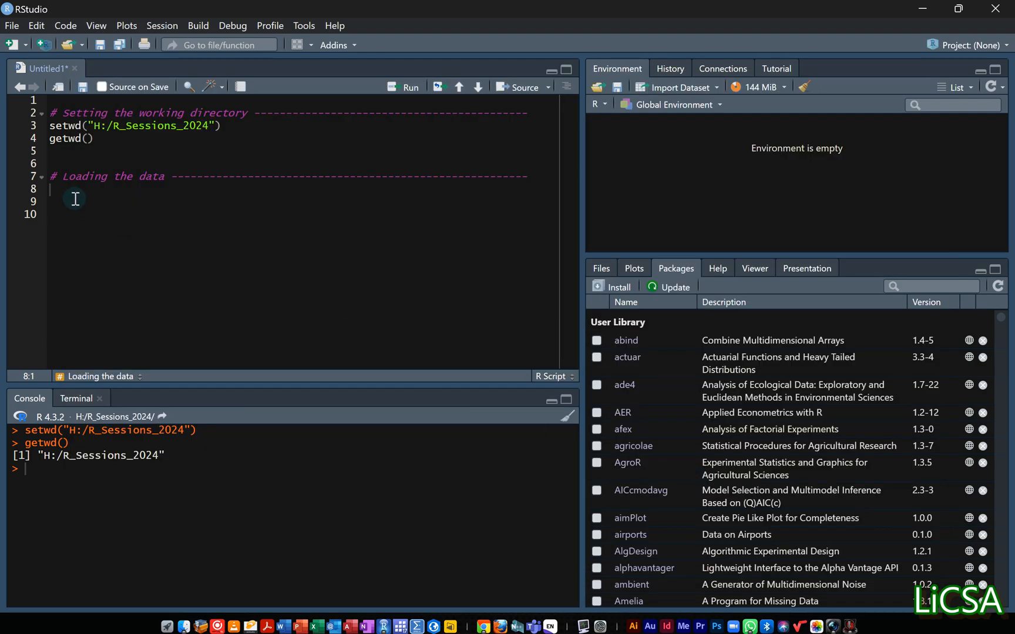
pyautogui.hotkey('ctrl', 'v')
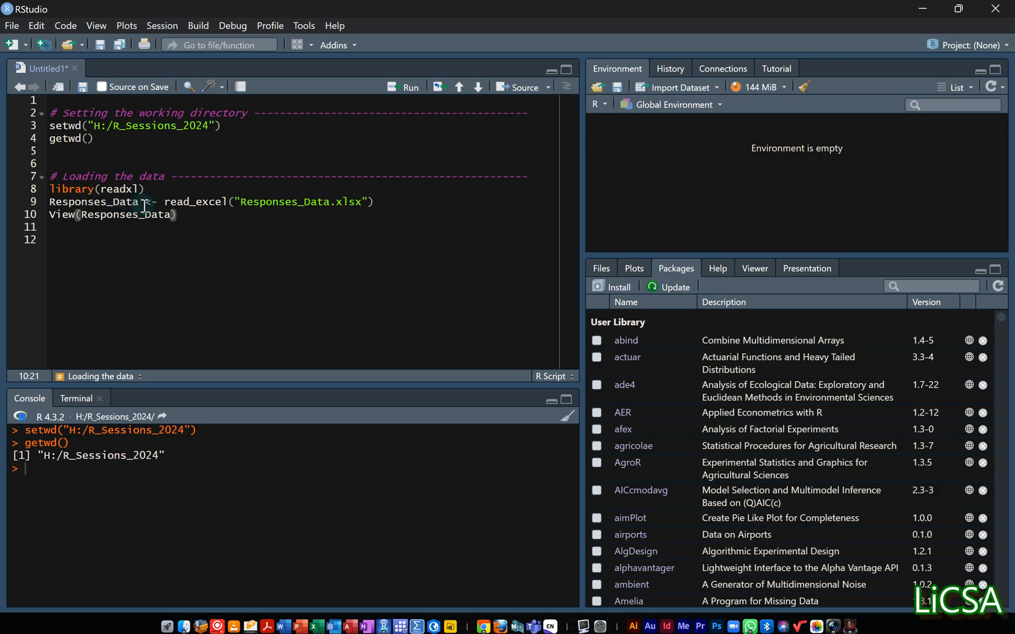
# Rename the object assigned by the read_excel line to Responses.
pyautogui.moveTo(49, 189); pyautogui.dragTo(144, 189)
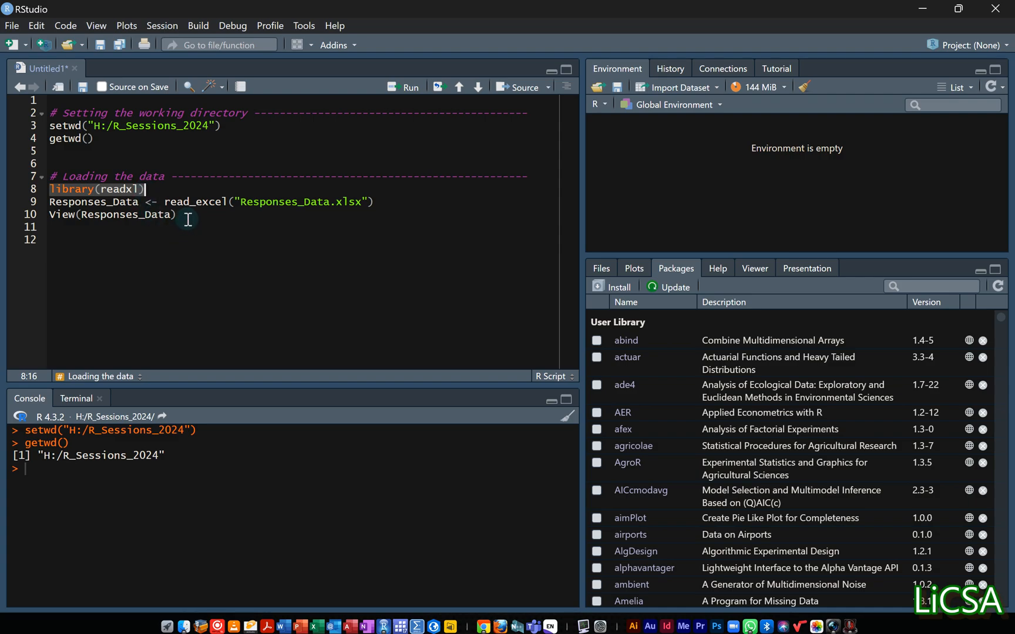
pyautogui.moveTo(177, 215); pyautogui.dragTo(48, 204)
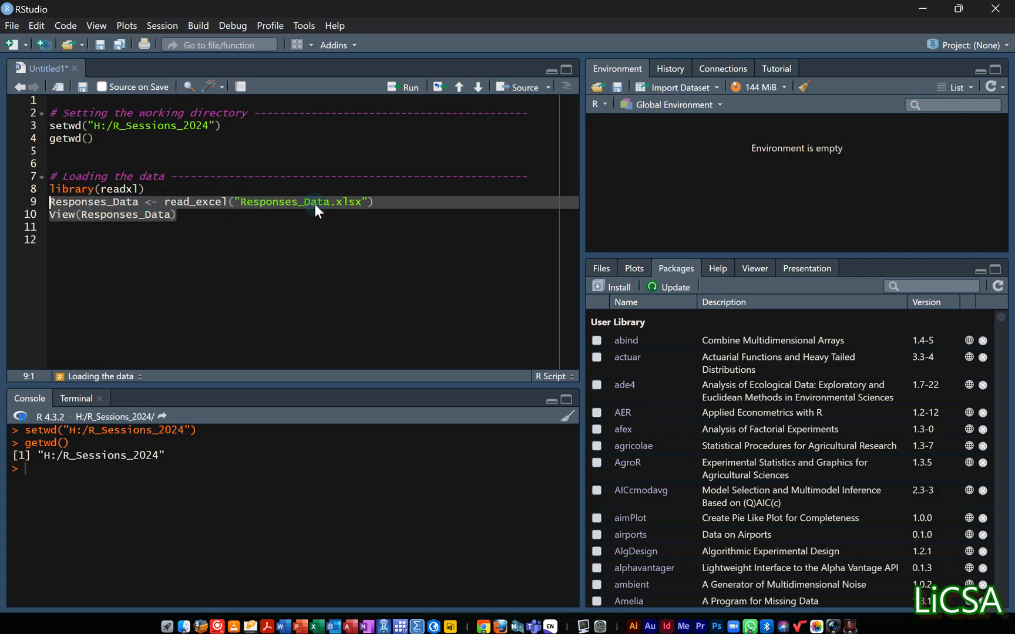
pyautogui.click(135, 202)
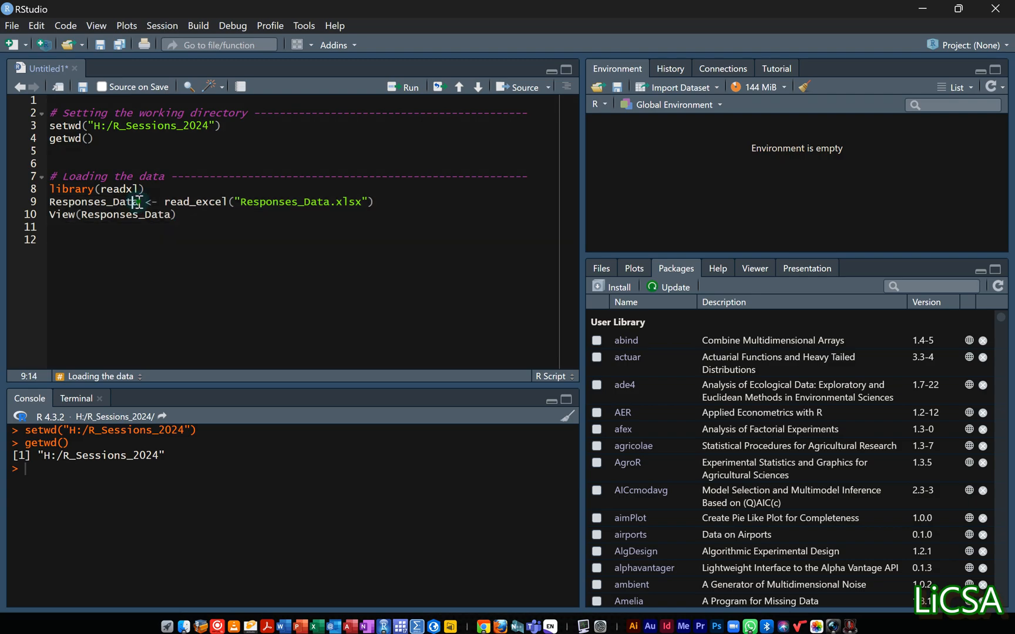
pyautogui.press('BackSpace')
pyautogui.press('BackSpace')
pyautogui.press('BackSpace')
pyautogui.press('BackSpace')
pyautogui.press('BackSpace')
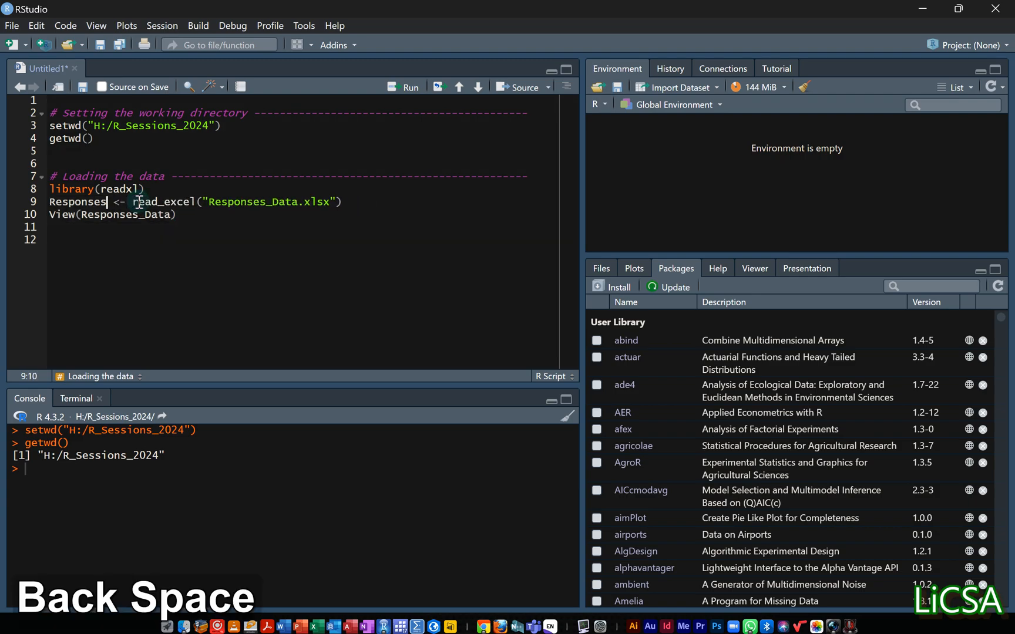
# Change the View call's argument to Responses so it matches the renamed object.
pyautogui.click(169, 215)
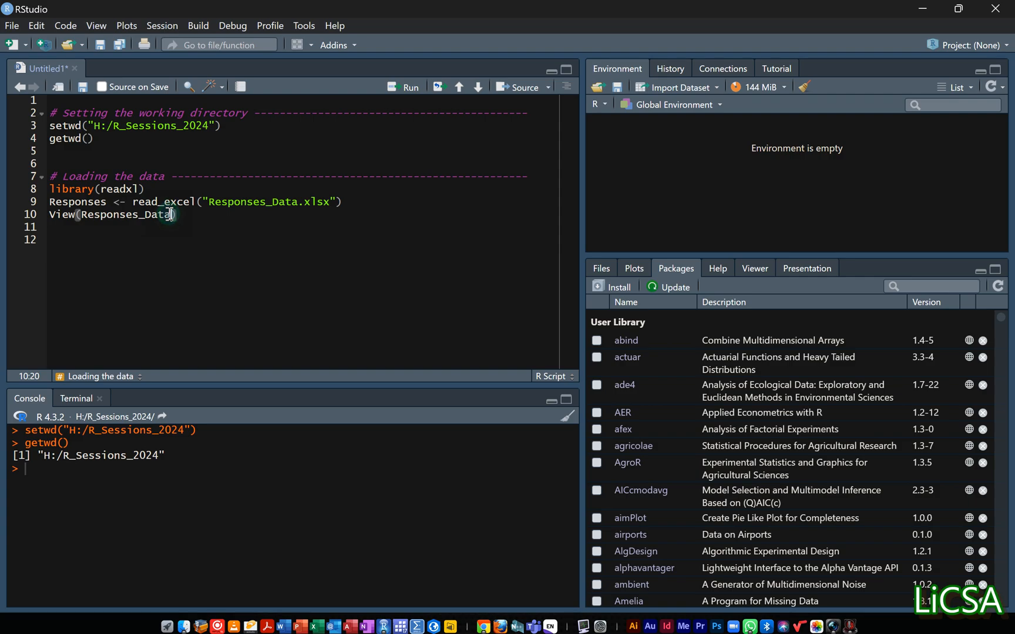
pyautogui.press('BackSpace')
pyautogui.press('BackSpace')
pyautogui.press('BackSpace')
pyautogui.press('BackSpace')
pyautogui.press('BackSpace')
pyautogui.click(63, 202)
pyautogui.click(118, 216)
# Start another Excel dataset import and choose the Responses_Data file again.
pyautogui.click(715, 88)
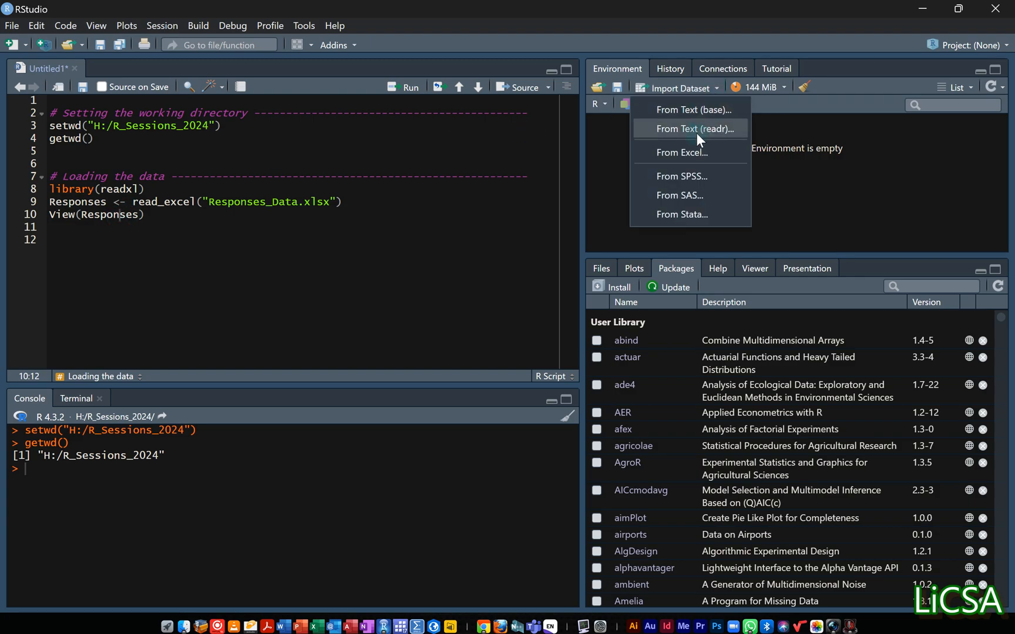
pyautogui.click(692, 153)
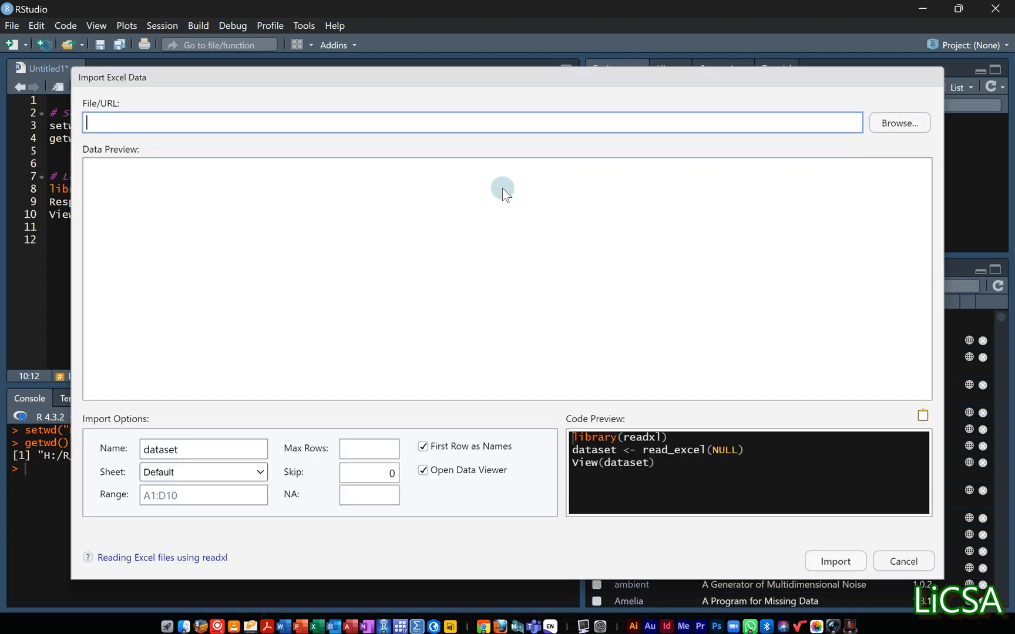
pyautogui.click(884, 121)
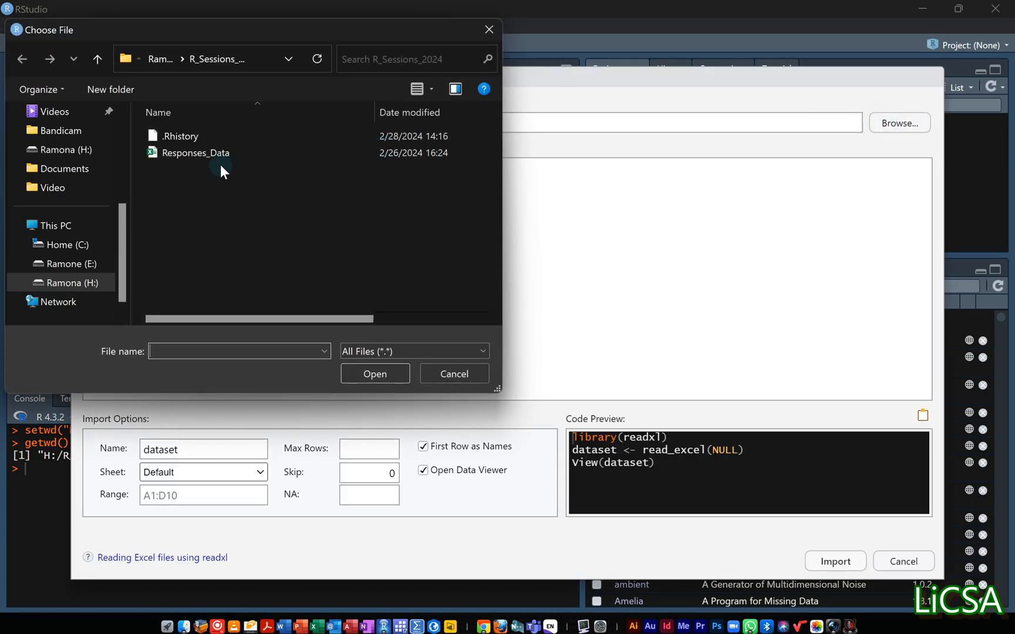
pyautogui.click(211, 153)
pyautogui.click(379, 373)
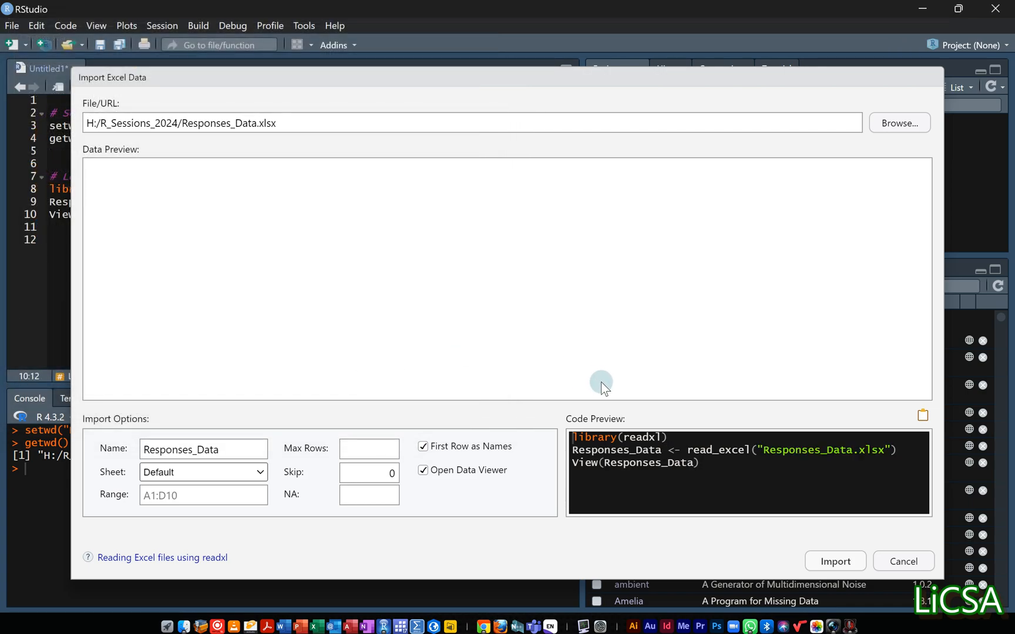
pyautogui.click(625, 460)
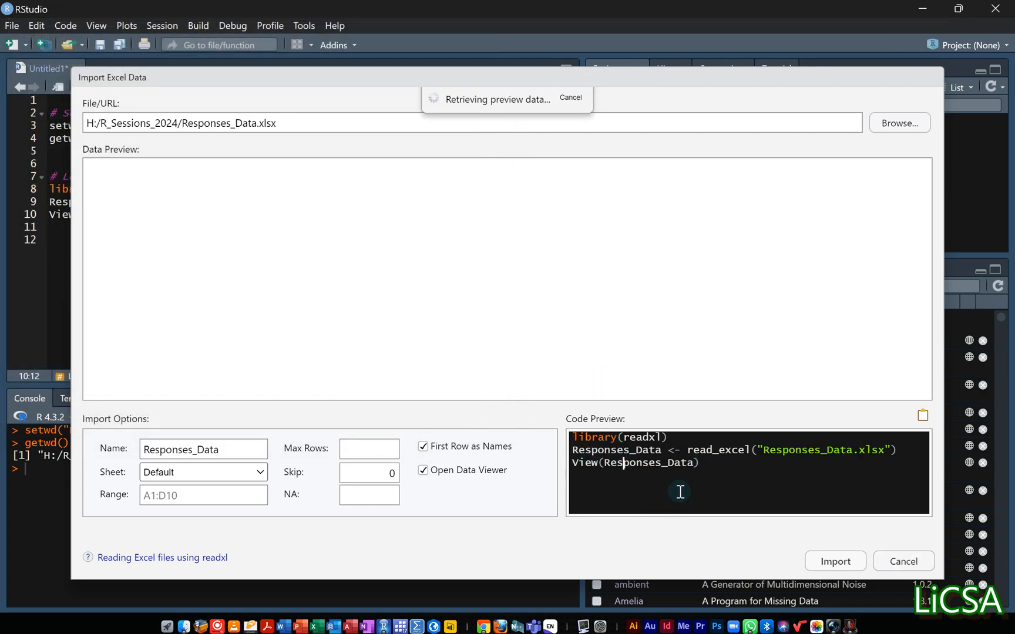
# Set the dataset name in the import options to Responses and refresh the code preview.
pyautogui.click(194, 453)
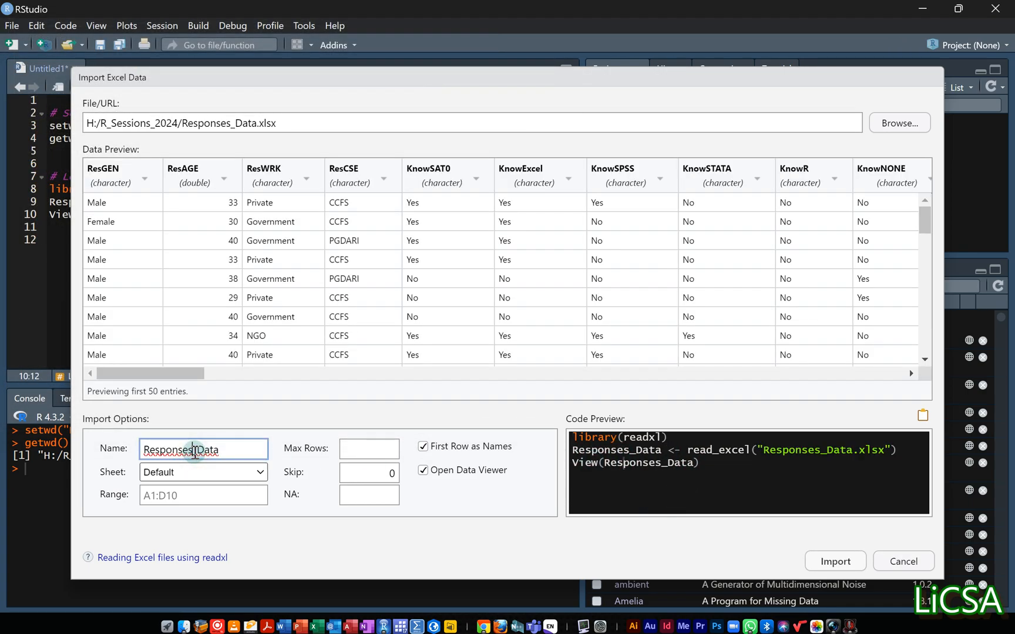
pyautogui.moveTo(193, 453); pyautogui.dragTo(233, 450)
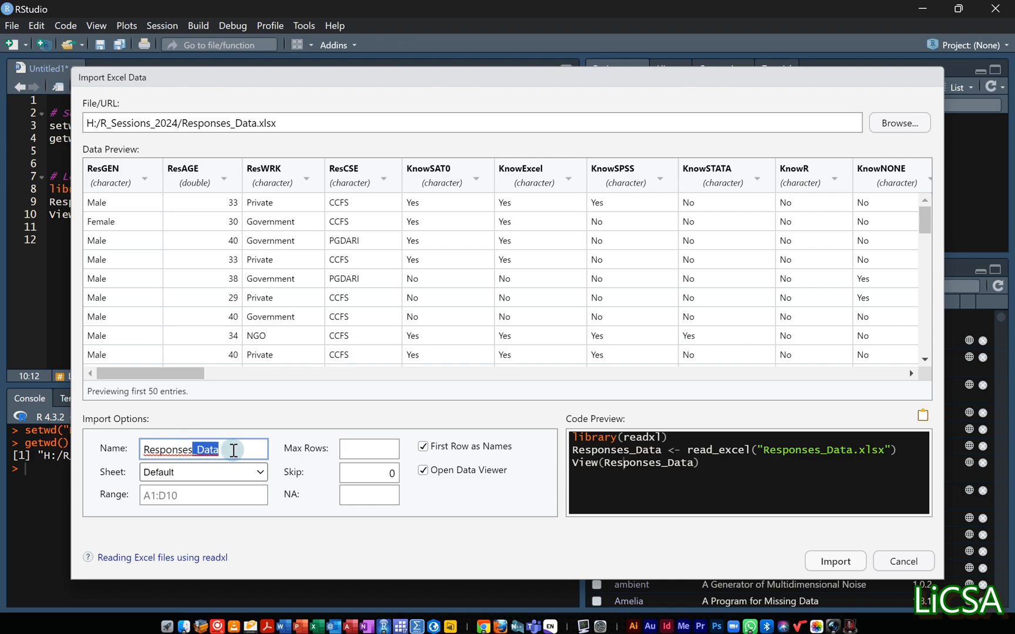
pyautogui.press('BackSpace')
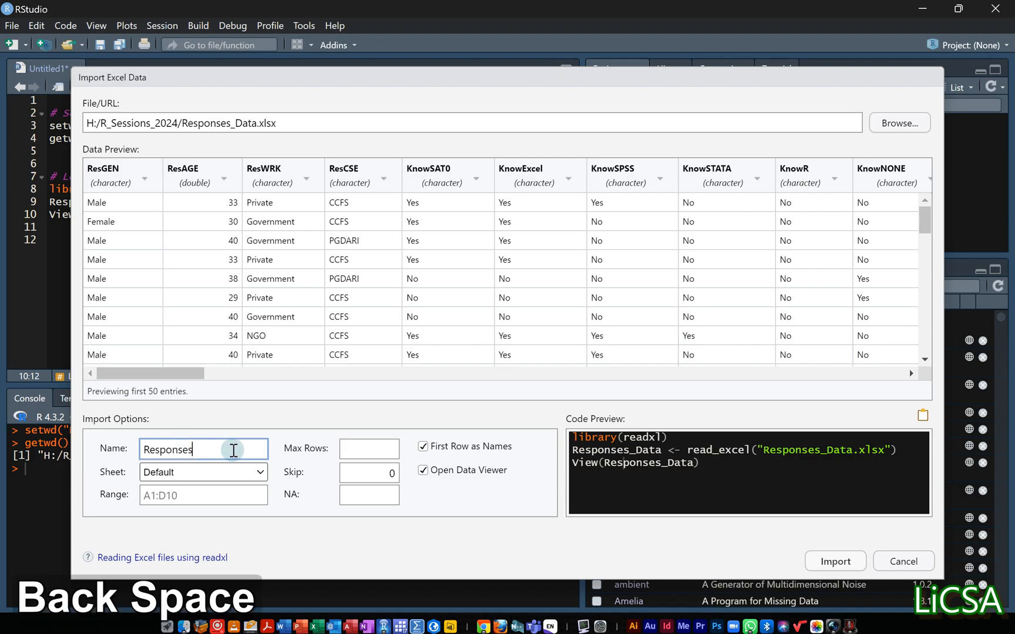
pyautogui.click(699, 472)
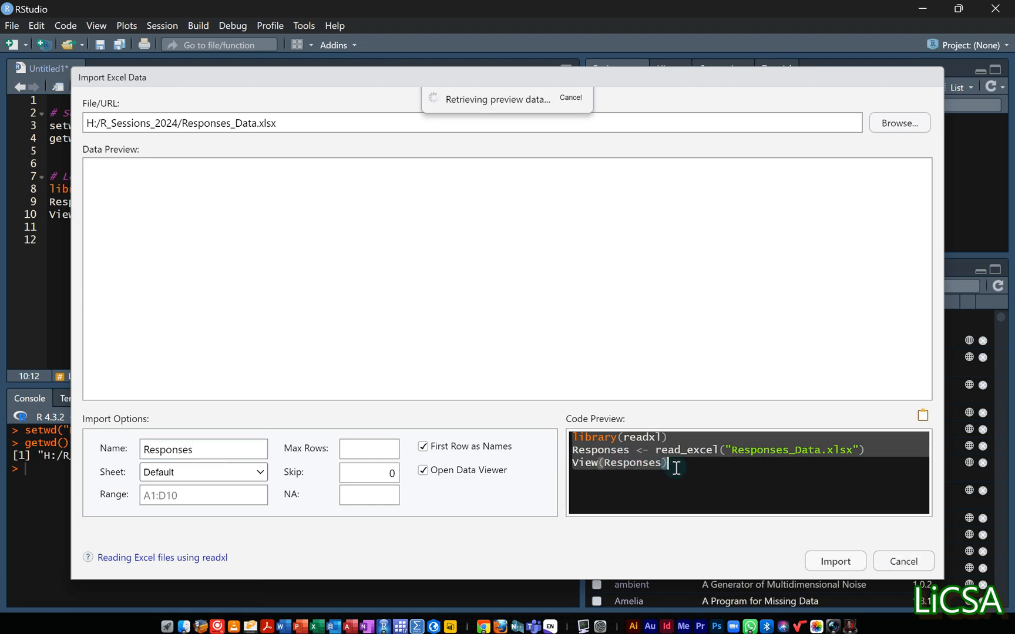
# Copy the updated import code, cancel the import, and paste the code at line 12 of the script.
pyautogui.click(599, 441)
pyautogui.moveTo(680, 464); pyautogui.dragTo(528, 431)
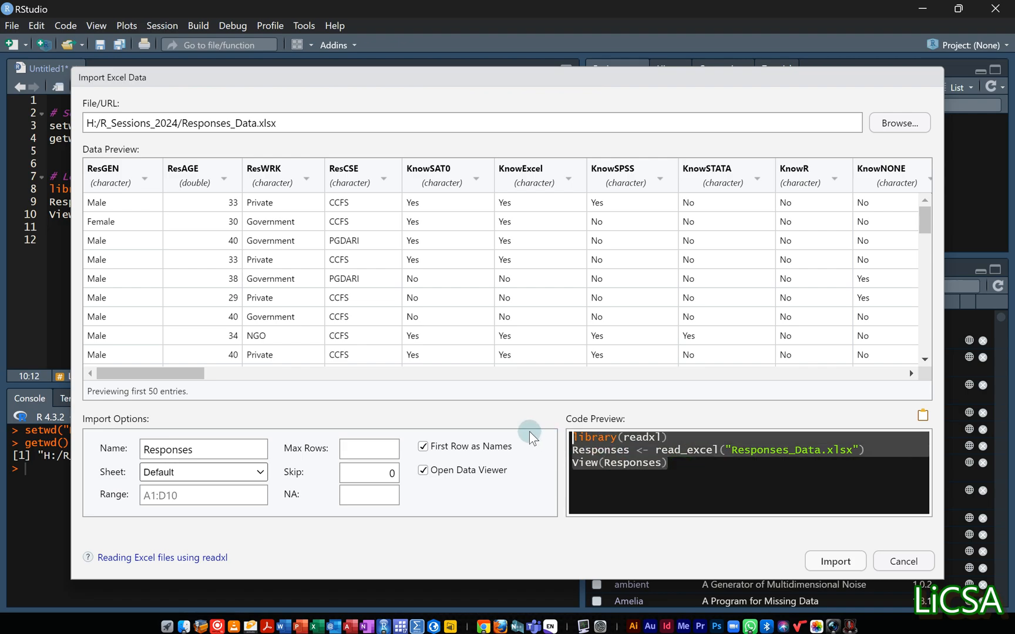
pyautogui.hotkey('ctrl', 'c')
pyautogui.click(903, 557)
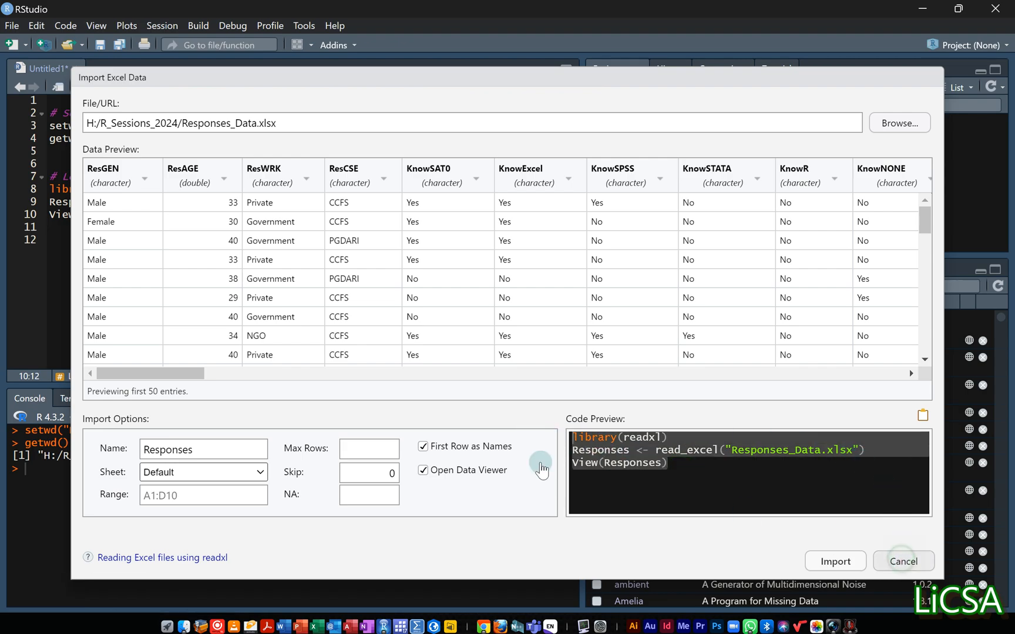
pyautogui.click(75, 238)
pyautogui.hotkey('ctrl', 'v')
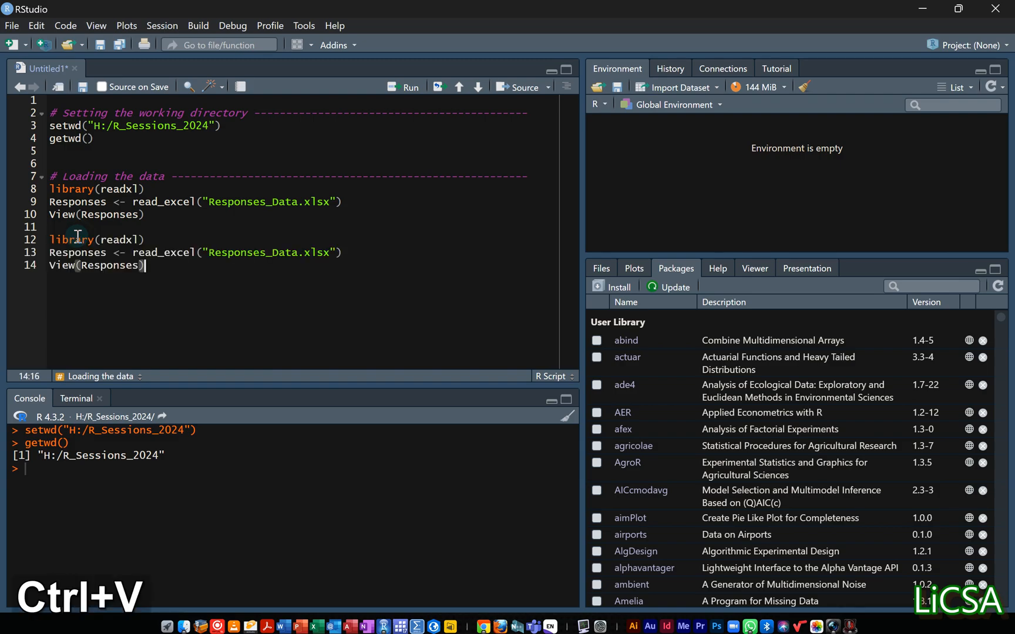
# Delete the duplicate import code block and its extra blank line from the end of the script.
pyautogui.click(91, 202)
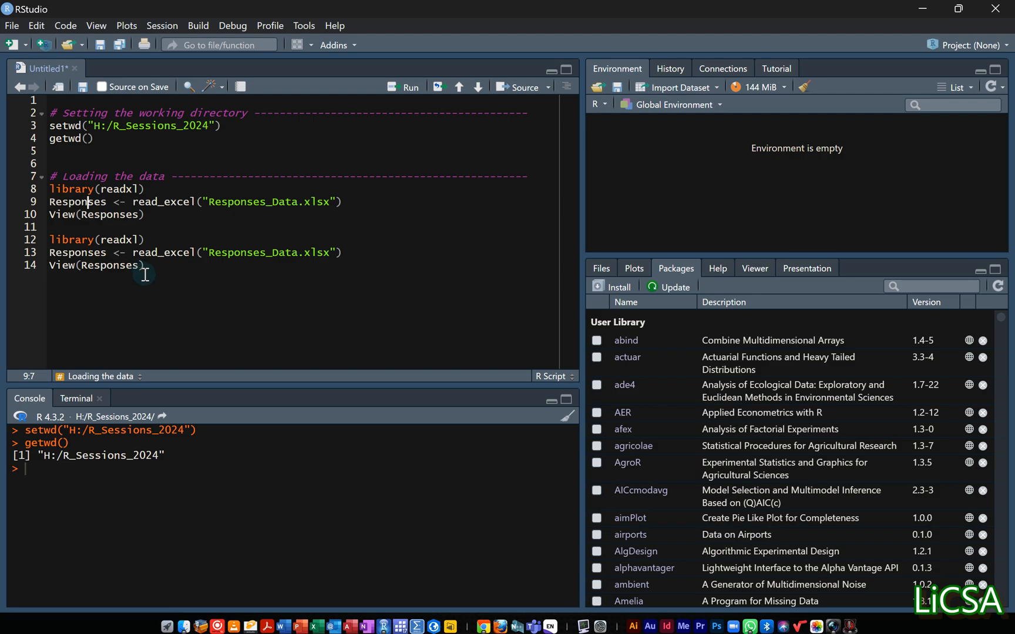
pyautogui.moveTo(145, 267); pyautogui.dragTo(32, 238)
pyautogui.press('BackSpace')
pyautogui.press('BackSpace')
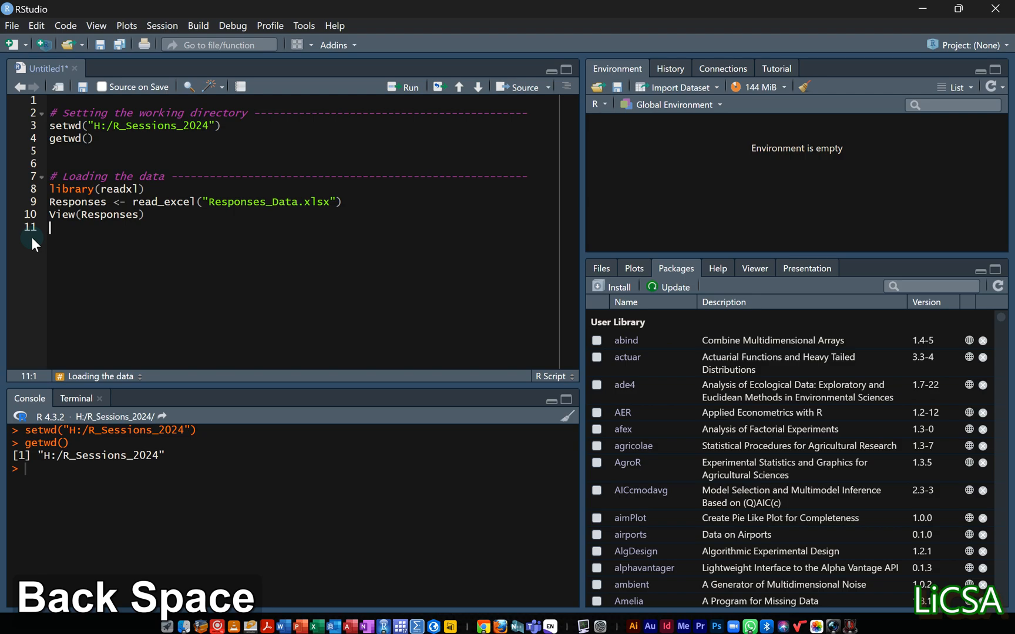
# Run the library(readxl) line and the read_excel line of the script to load Responses_Data.xlsx as Responses.
pyautogui.click(103, 188)
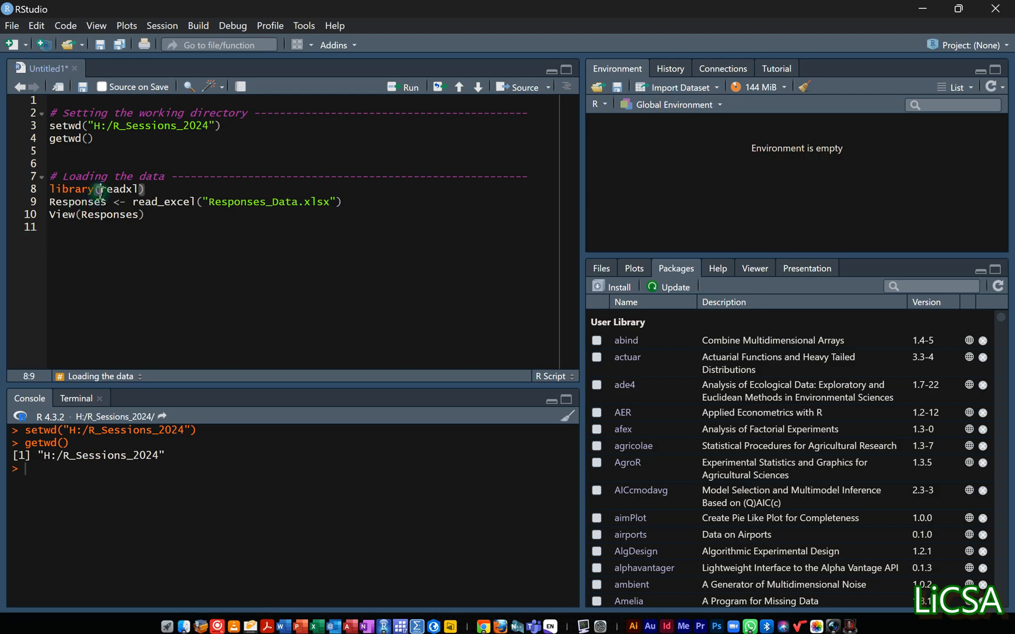
pyautogui.click(403, 87)
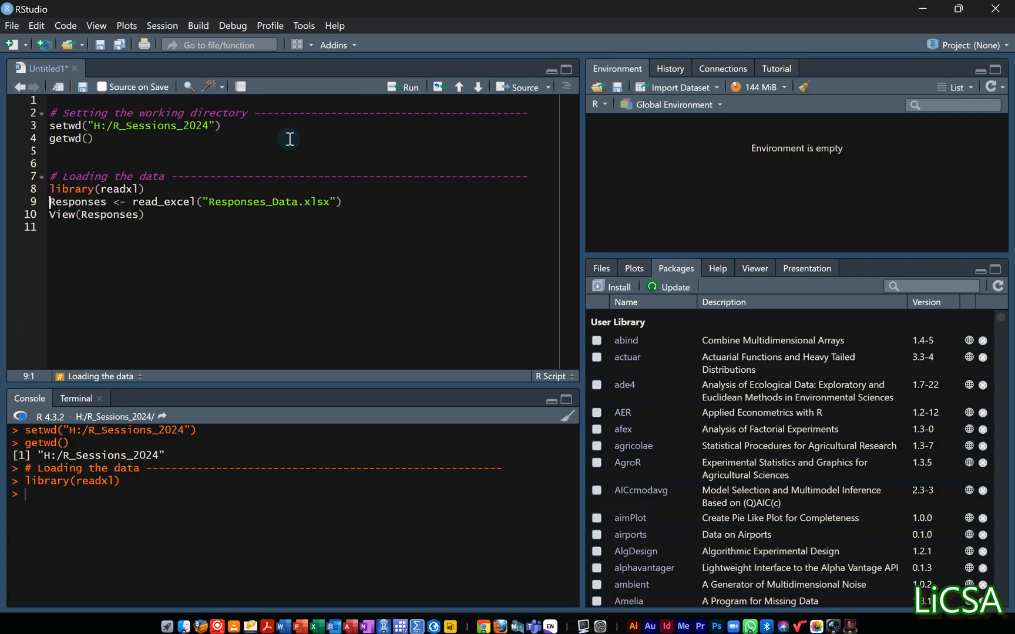
pyautogui.click(411, 87)
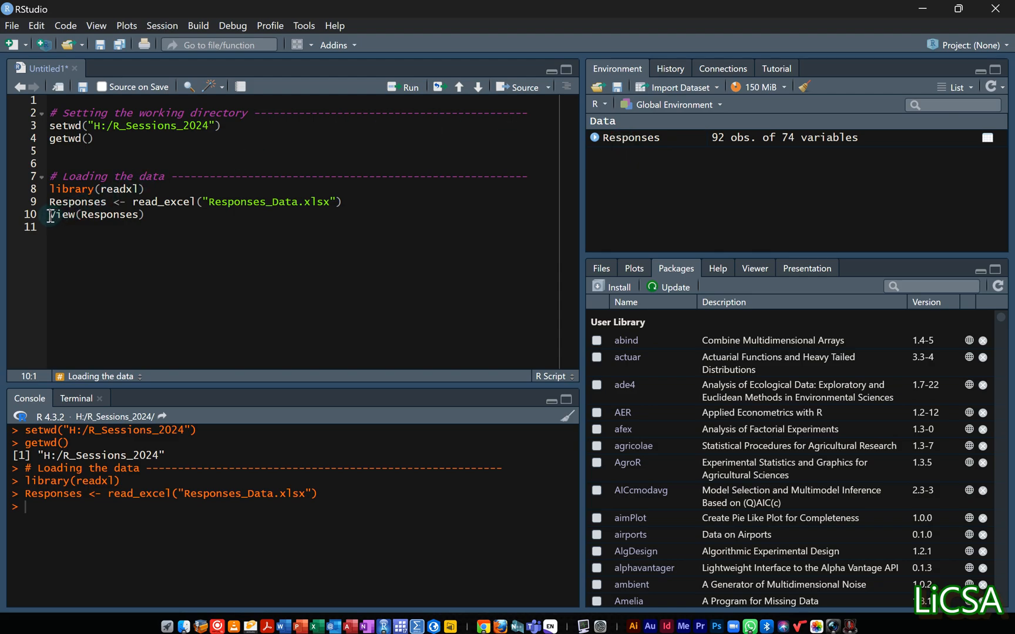
# Run the View(Responses) line to open the dataset in the data viewer, and return to the script.
pyautogui.moveTo(50, 216); pyautogui.dragTo(146, 215)
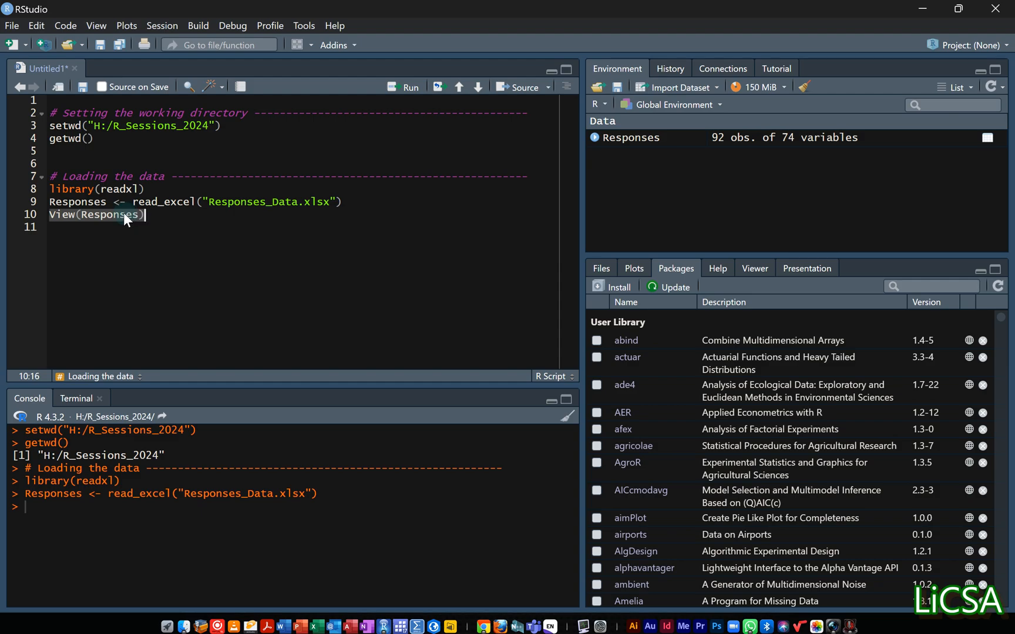
pyautogui.click(94, 215)
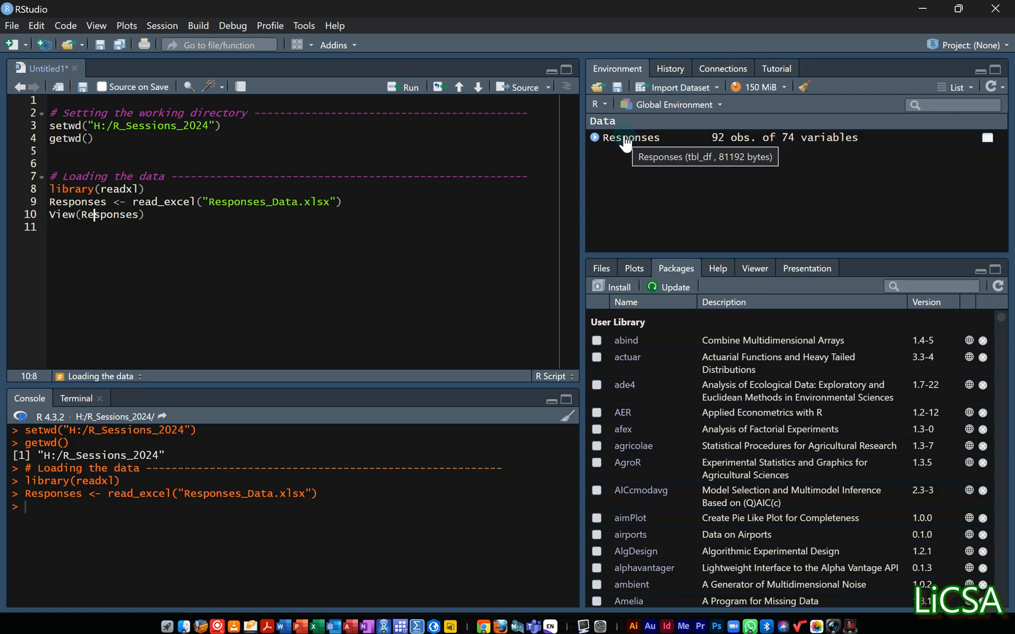
pyautogui.click(118, 215)
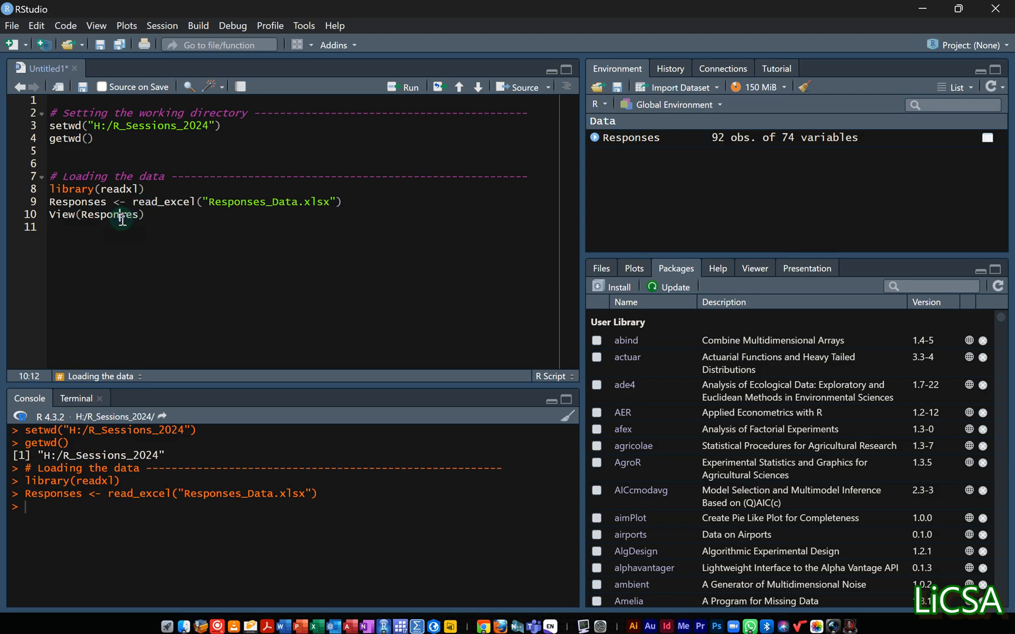
pyautogui.click(405, 87)
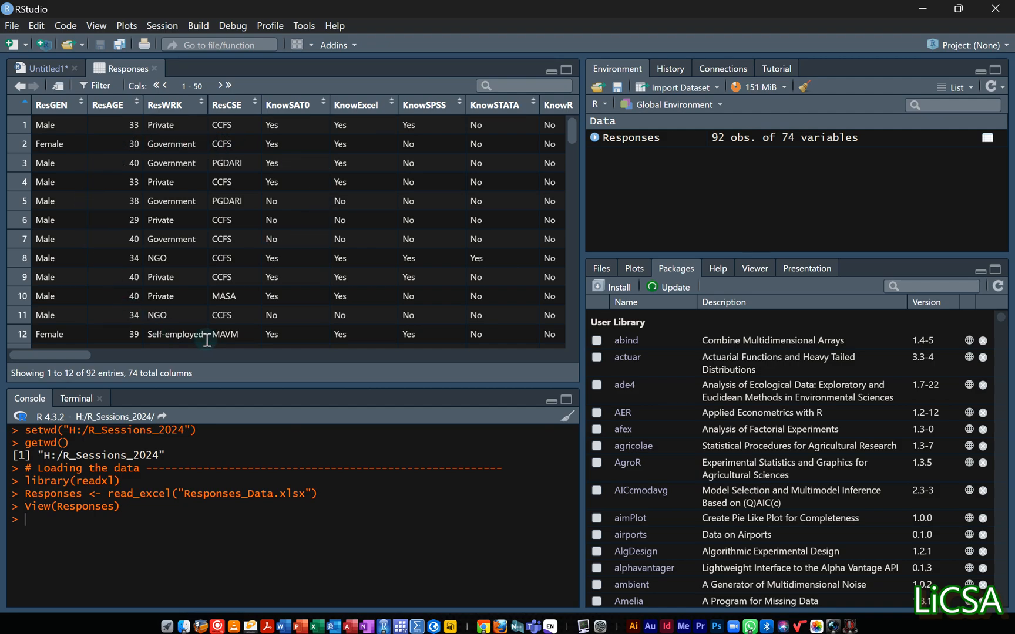
pyautogui.click(48, 66)
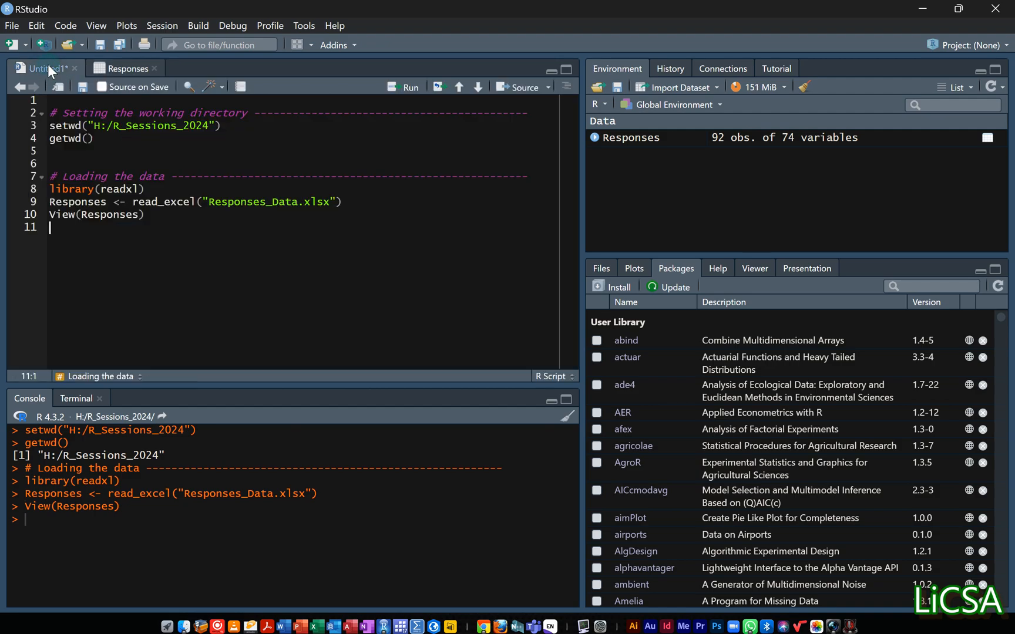
pyautogui.click(132, 68)
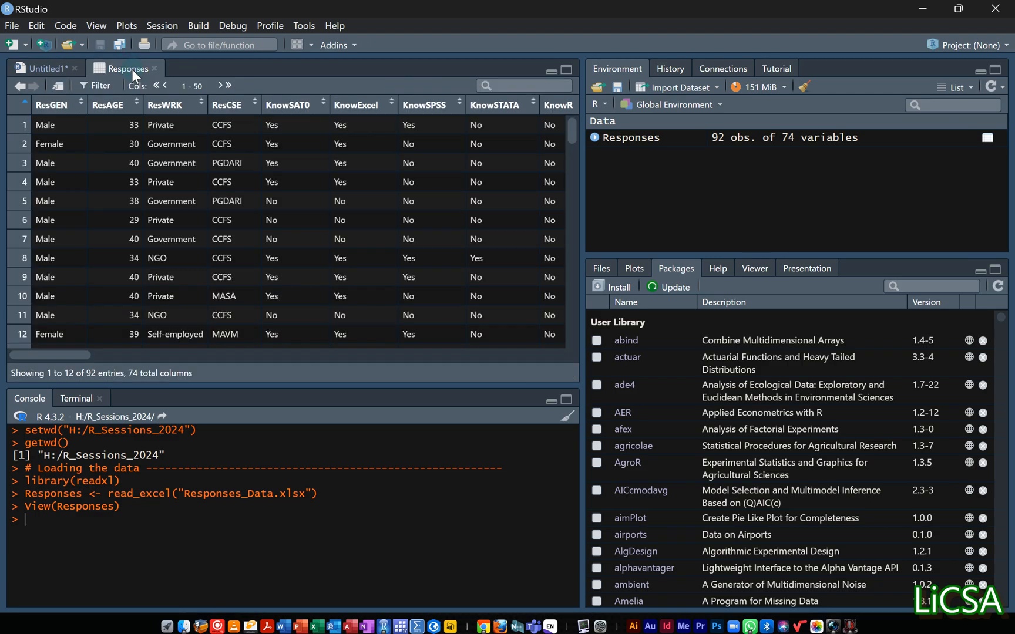
pyautogui.click(50, 69)
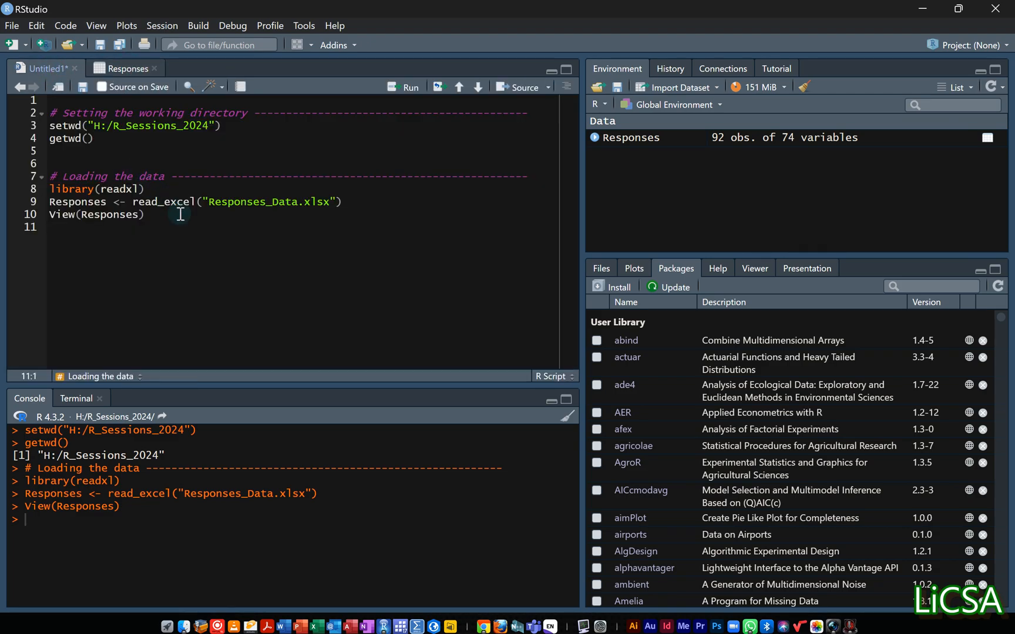
# Save the script as Session One in the R_Sessions_2024 folder.
pyautogui.hotkey('ctrl', 's')
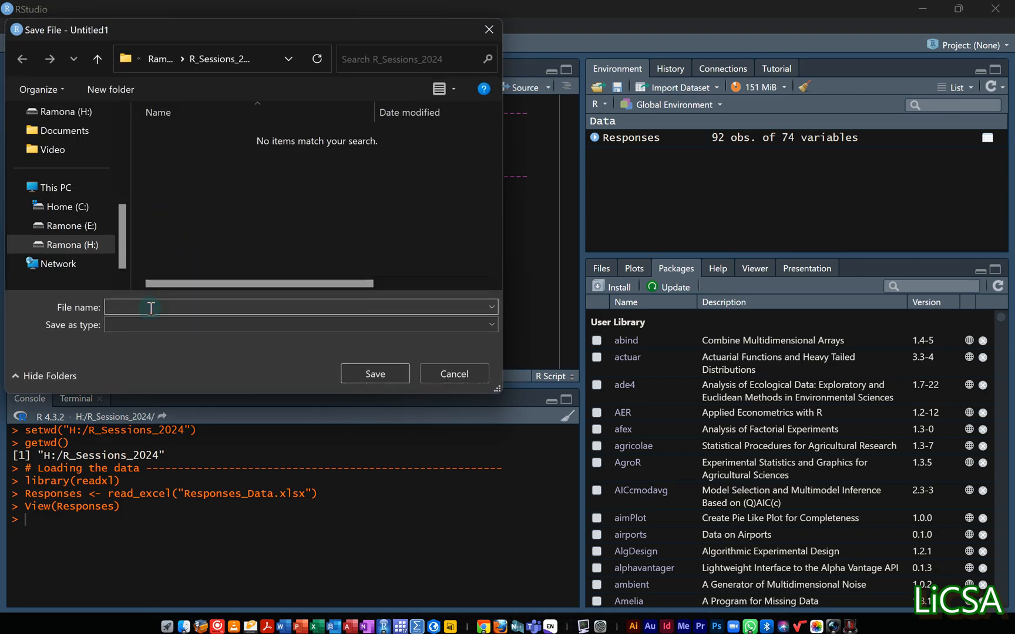
pyautogui.press('capslock')
pyautogui.write('S')
pyautogui.press('capslock')
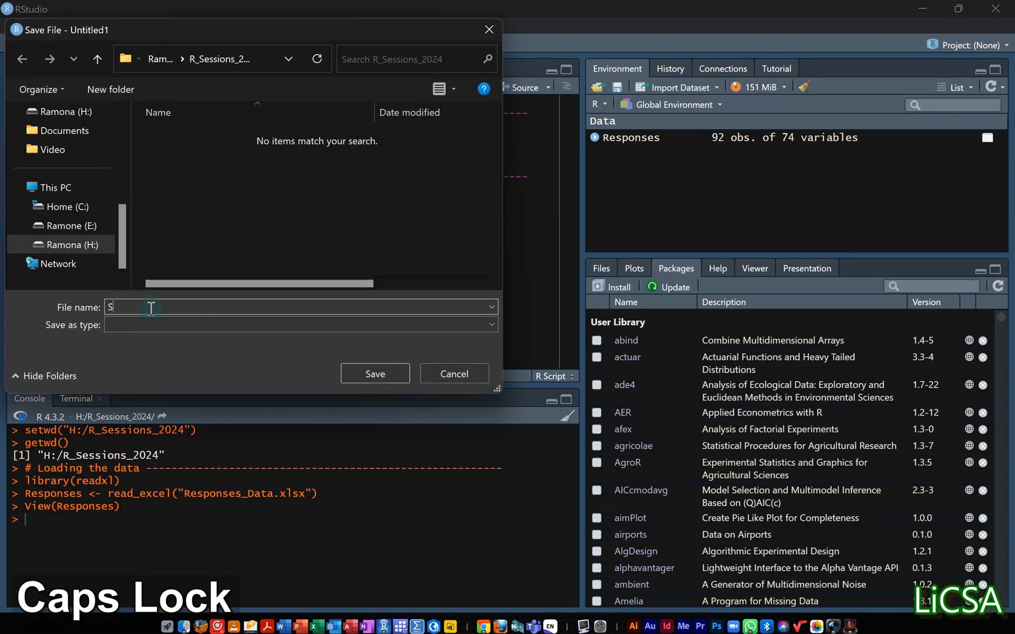
pyautogui.write('ession')
pyautogui.press('capslock')
pyautogui.write('O')
pyautogui.press('capslock')
pyautogui.write('ne')
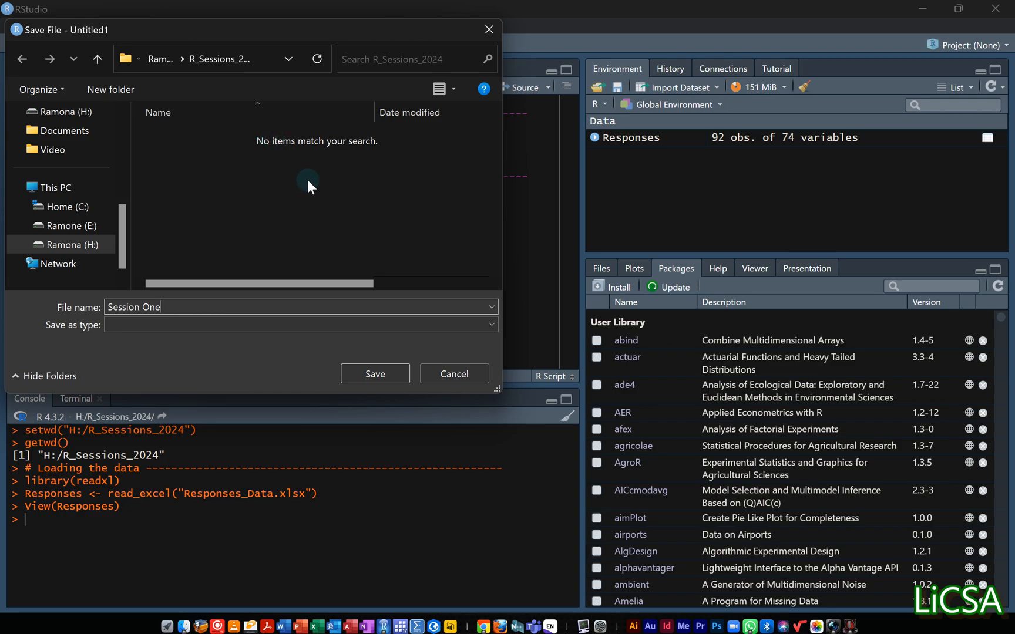
pyautogui.click(375, 374)
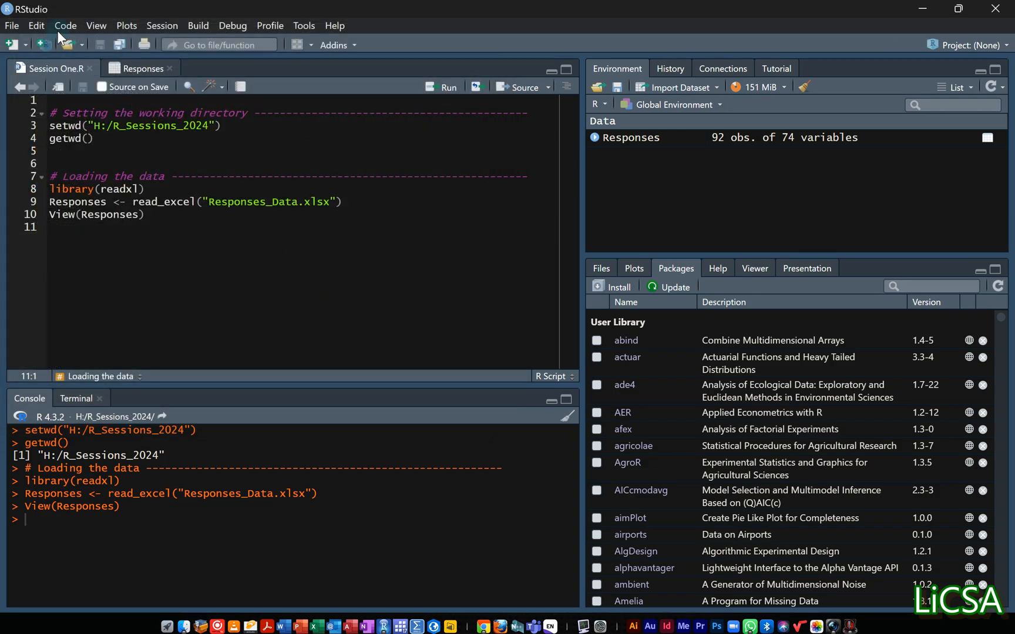
# Close the Responses data view and the Session One.R script.
pyautogui.click(114, 189)
pyautogui.click(171, 69)
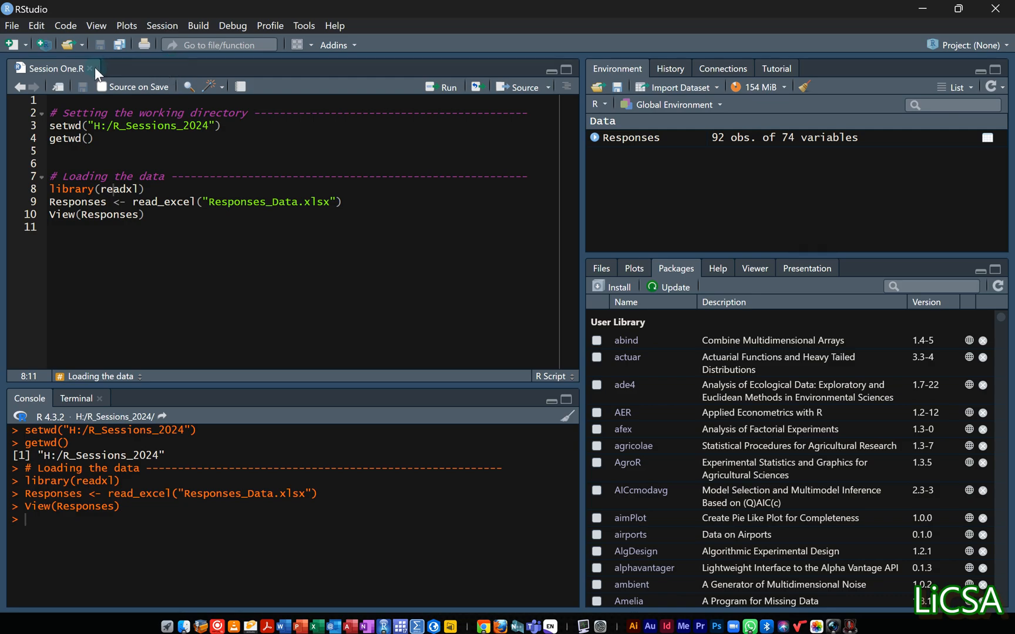
pyautogui.click(90, 68)
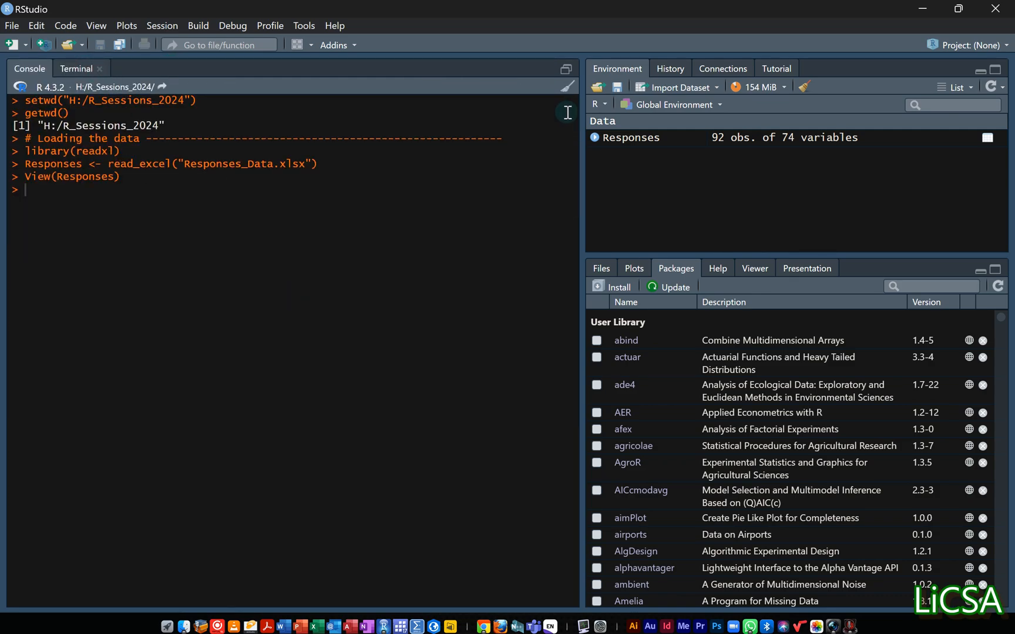
# Clear the console and remove all objects from the environment, including hidden ones.
pyautogui.click(567, 86)
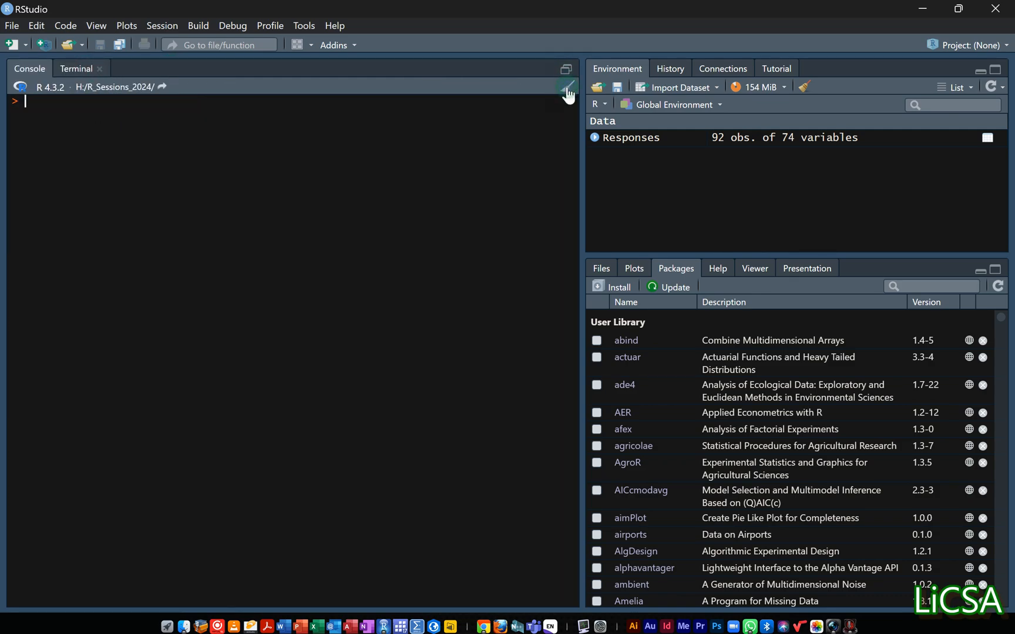
pyautogui.click(805, 87)
pyautogui.click(479, 382)
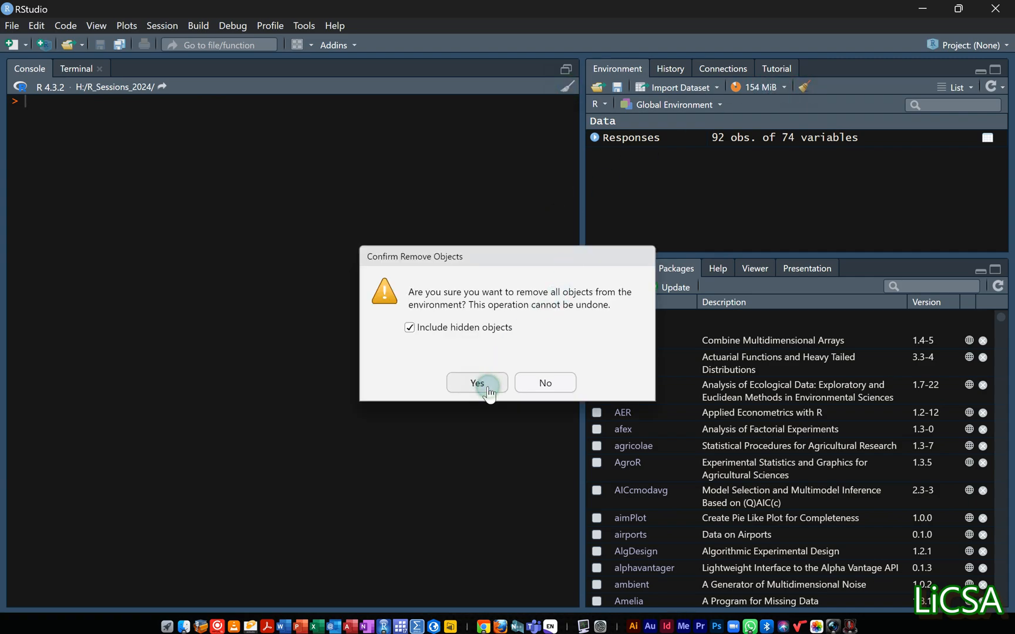
# Restore the source pane and reopen Session One.R from the recent files.
pyautogui.click(566, 69)
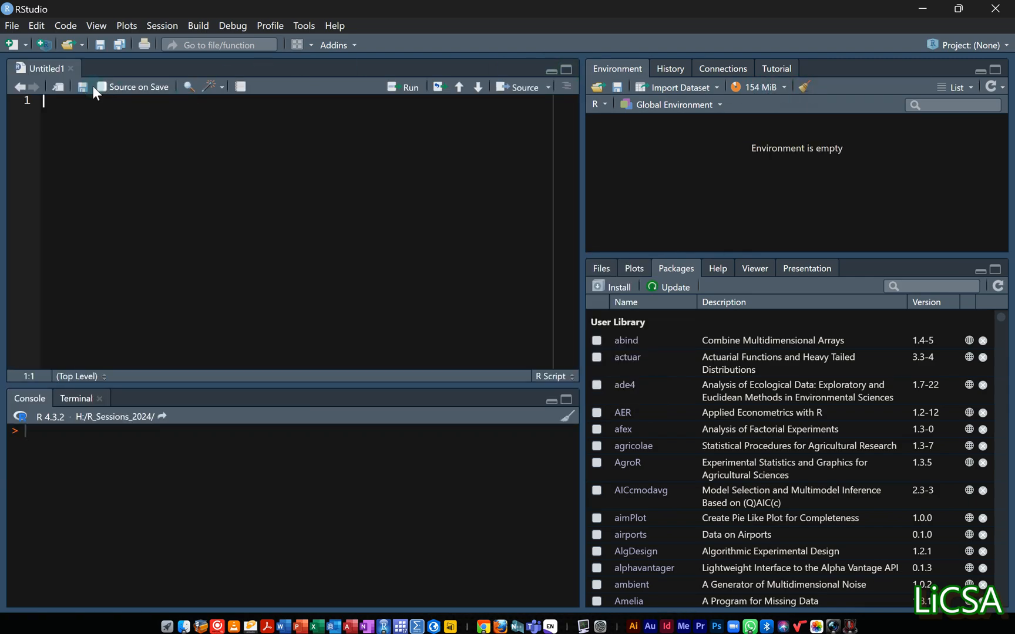
pyautogui.click(12, 26)
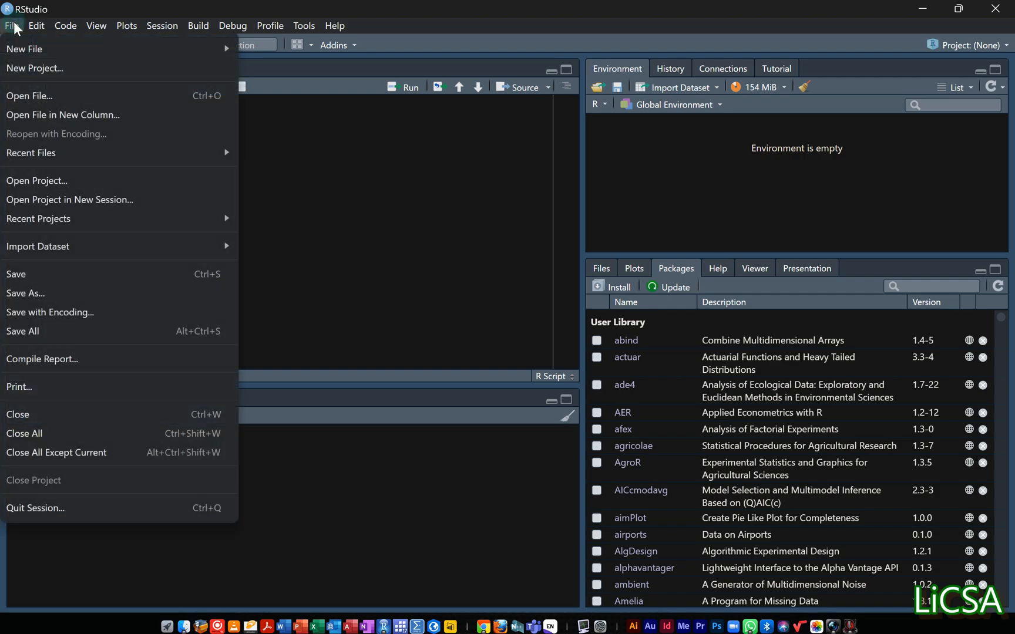
pyautogui.moveTo(136, 156)
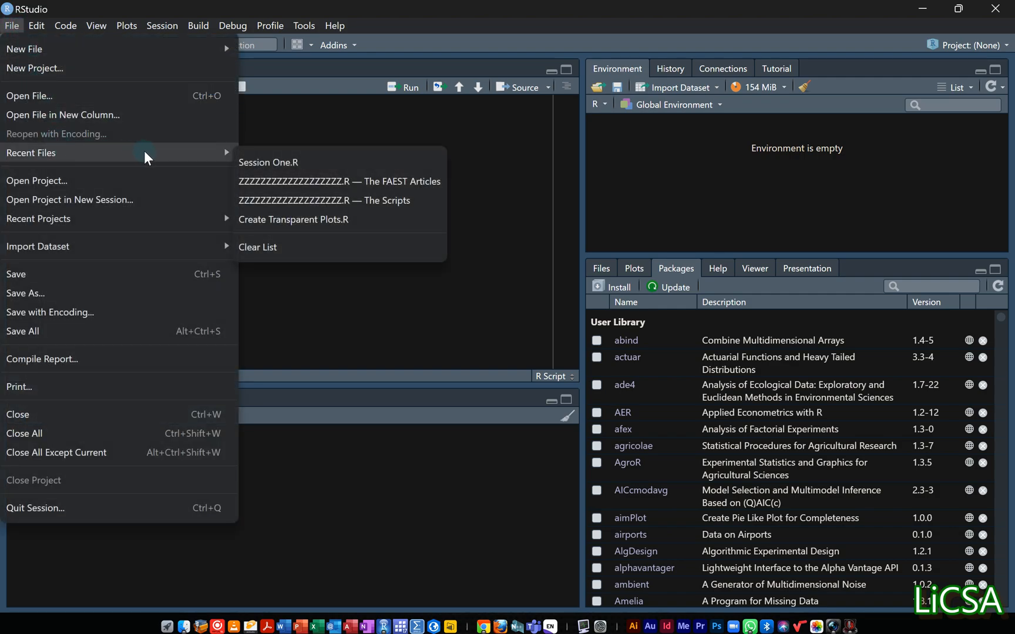
pyautogui.click(273, 165)
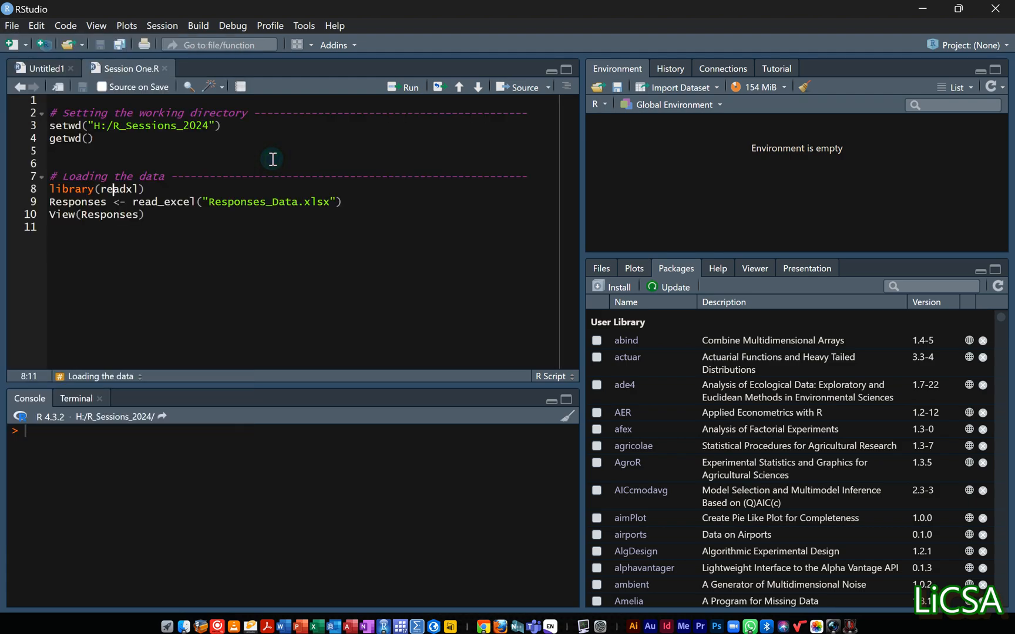
# Run Session One.R line by line from setwd through View(Responses), and return to the script.
pyautogui.click(62, 129)
pyautogui.click(409, 88)
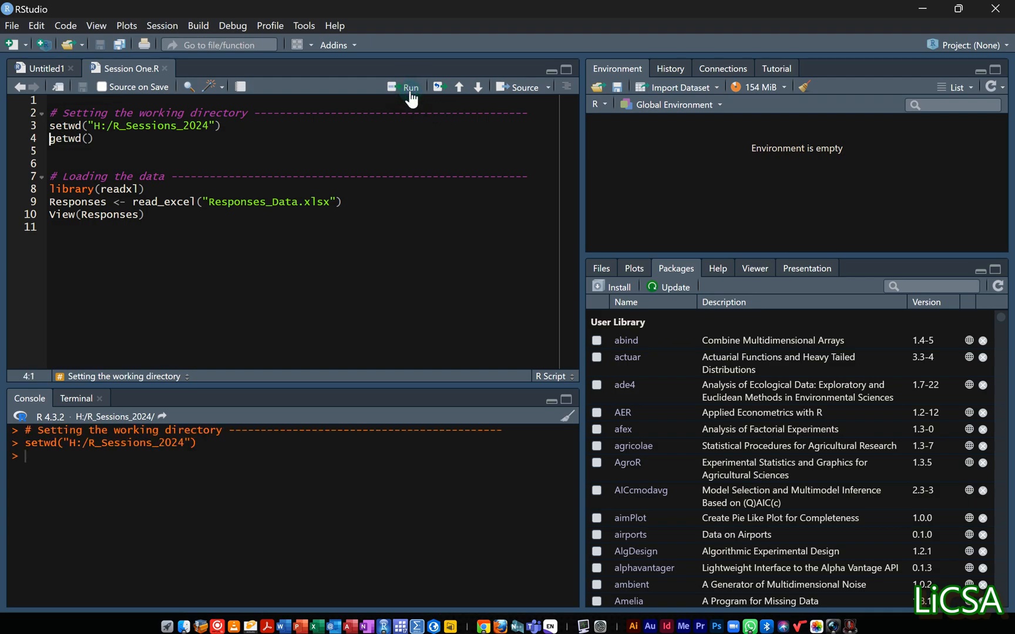
pyautogui.click(410, 88)
pyautogui.click(409, 88)
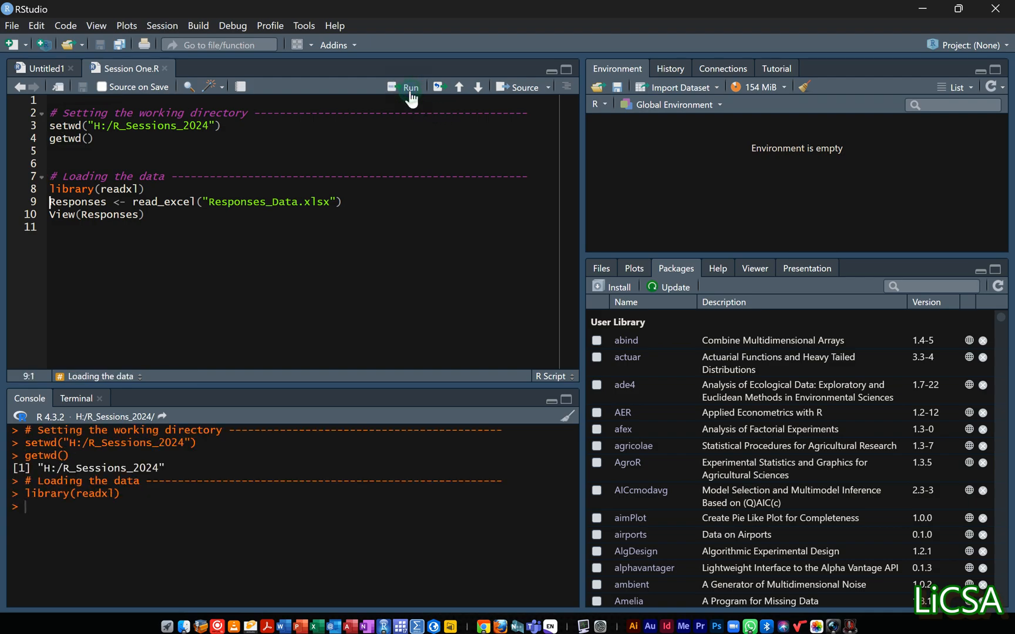
pyautogui.click(410, 88)
pyautogui.click(411, 88)
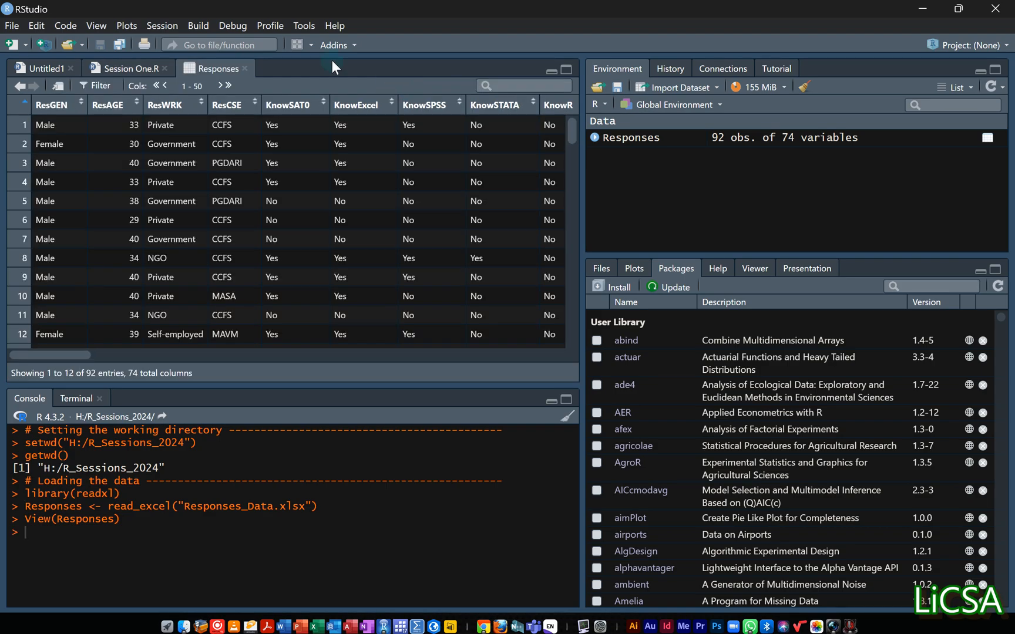
pyautogui.click(137, 67)
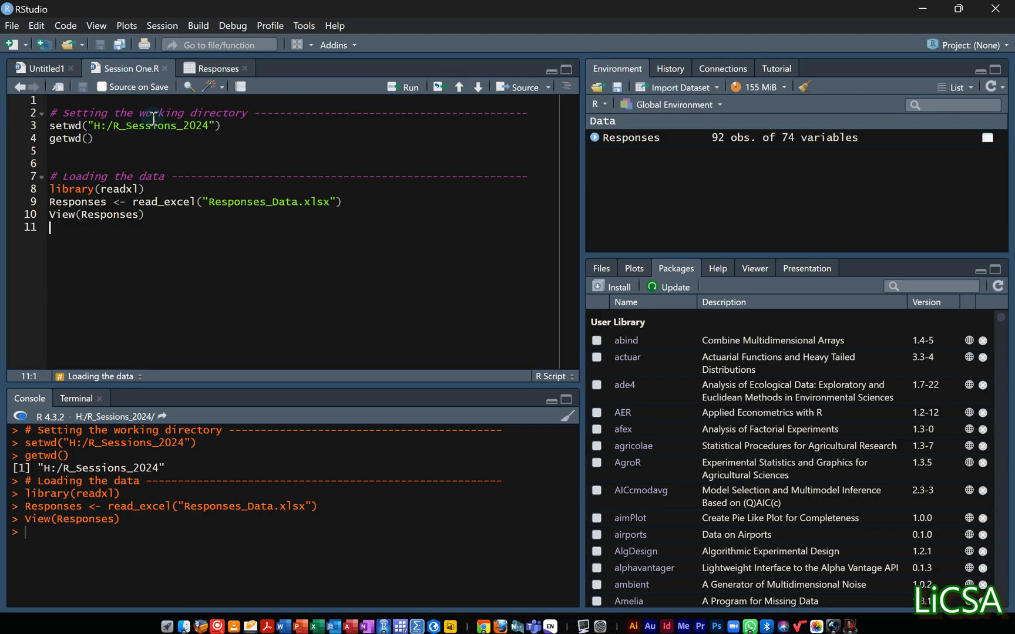